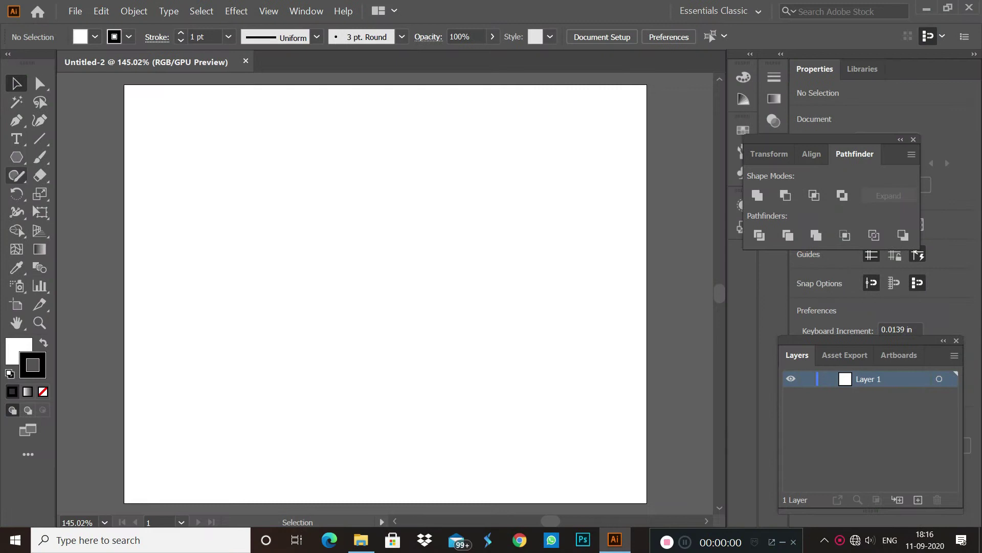
- Draw a square with a black outline and no fill, then enlarge it to about 3.47 in
{"action": "left_click_drag", "start_coordinate": [17, 157], "coordinate": [87, 213]}
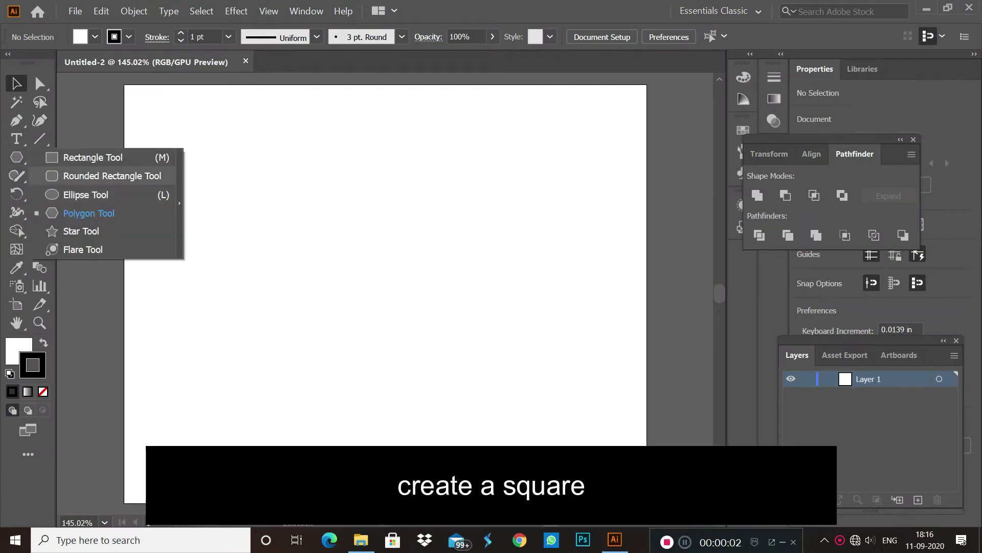
{"action": "left_click", "coordinate": [92, 157]}
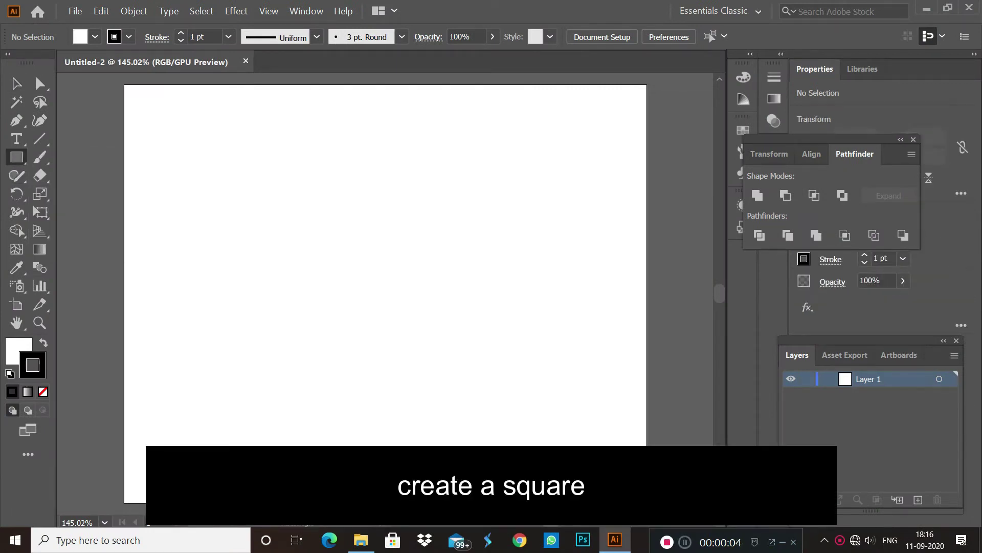
{"action": "left_click_drag", "start_coordinate": [239, 183], "coordinate": [521, 466]}
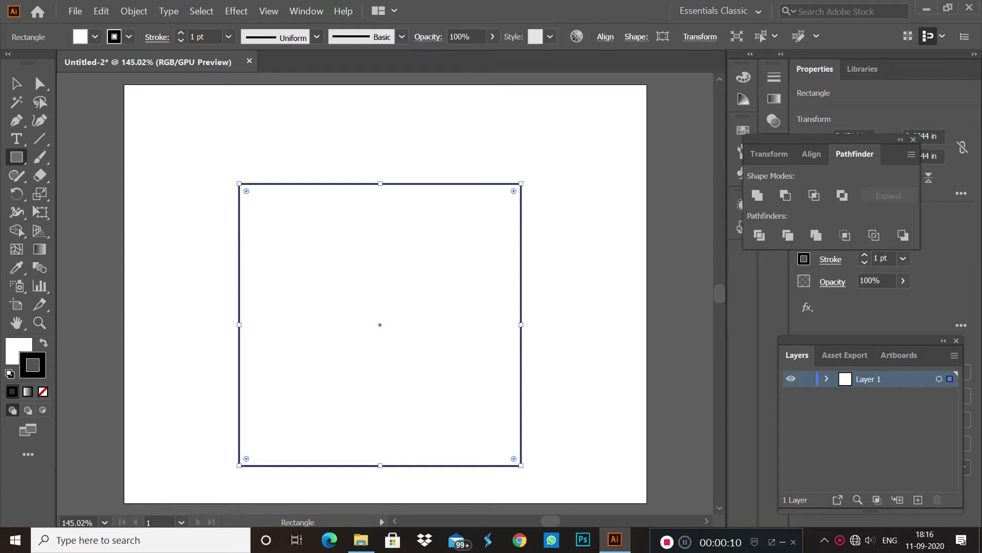
{"action": "key", "text": "shift+x"}
{"action": "key", "text": "slash"}
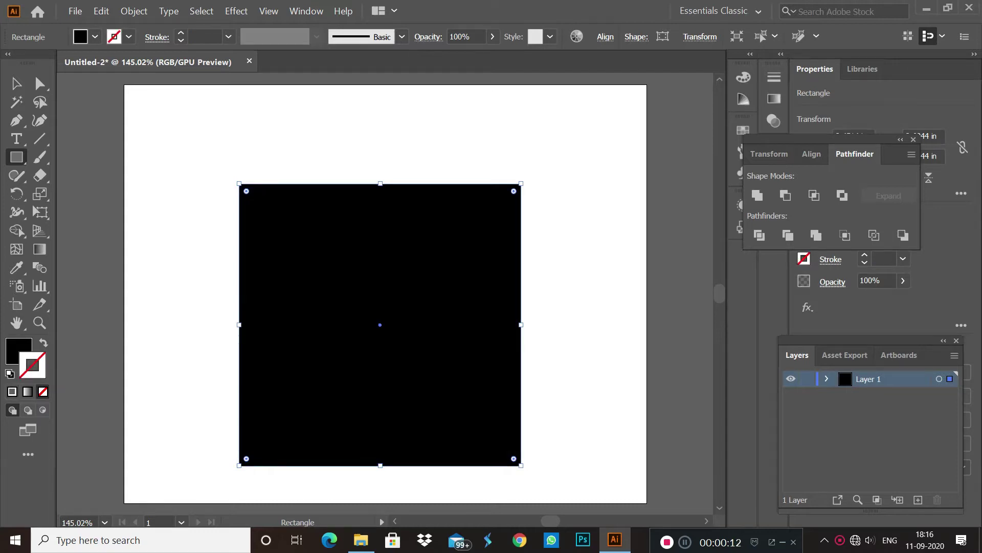
{"action": "key", "text": "shift+x"}
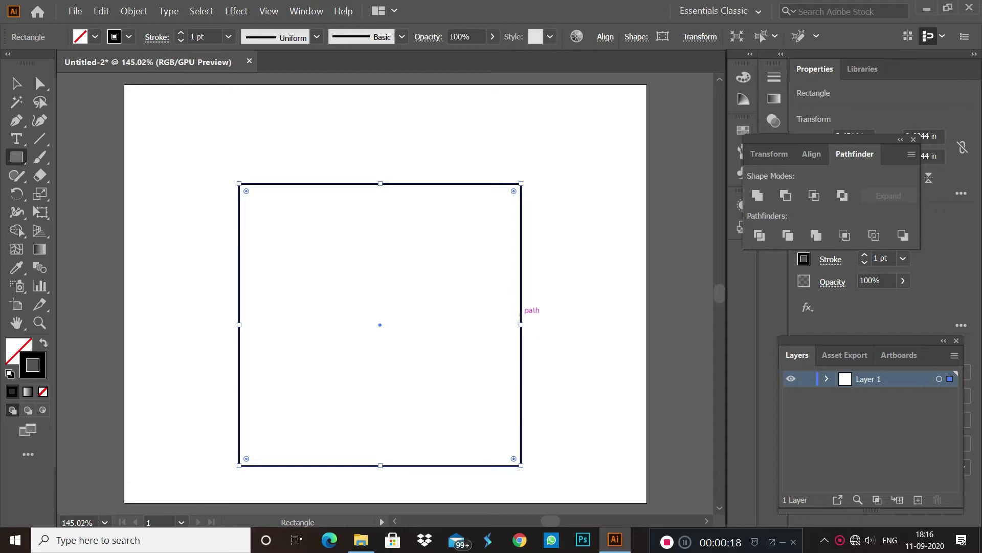
{"action": "left_click_drag", "start_coordinate": [380, 324], "coordinate": [563, 139]}
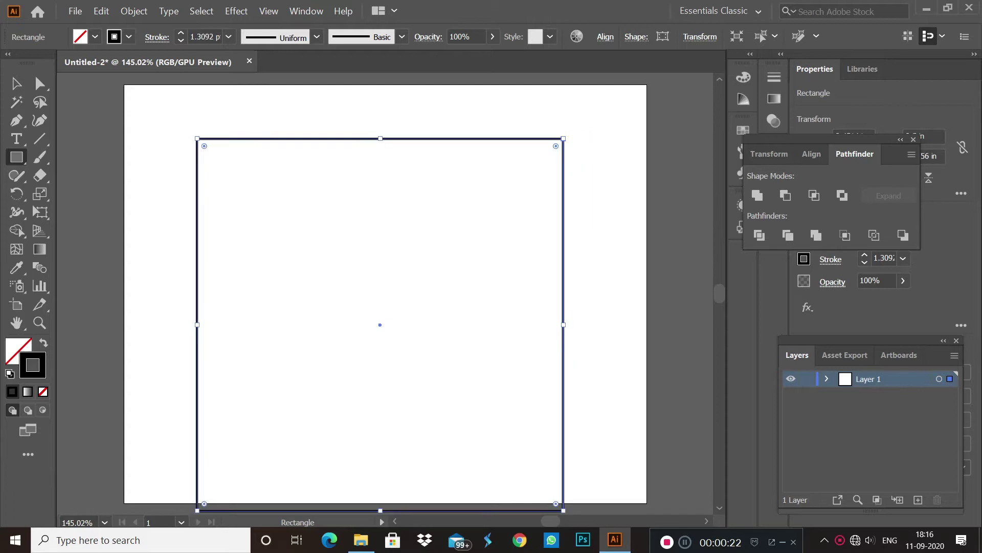
- Align the enlarged square to the artboard's horizontal and vertical centre
{"action": "left_click", "coordinate": [605, 36]}
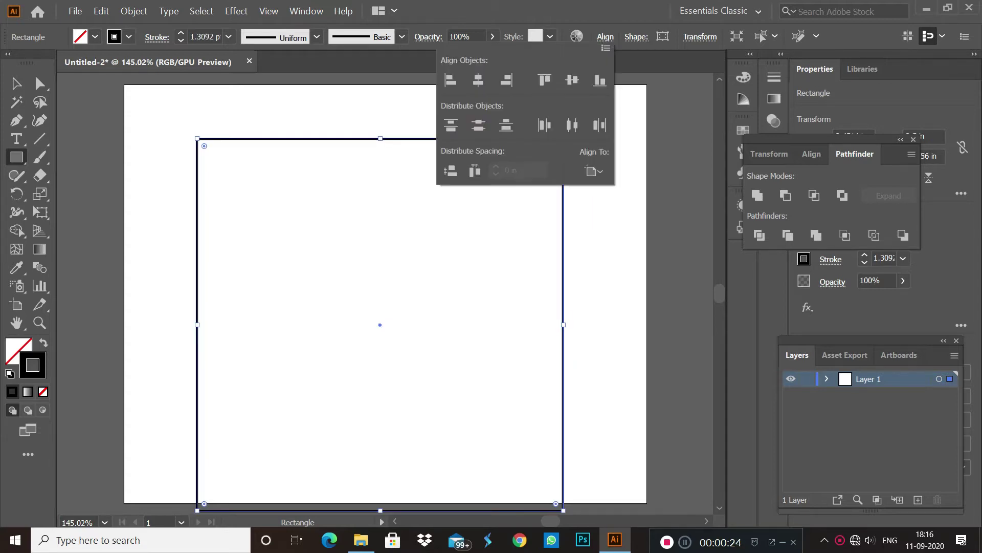
{"action": "left_click", "coordinate": [478, 79]}
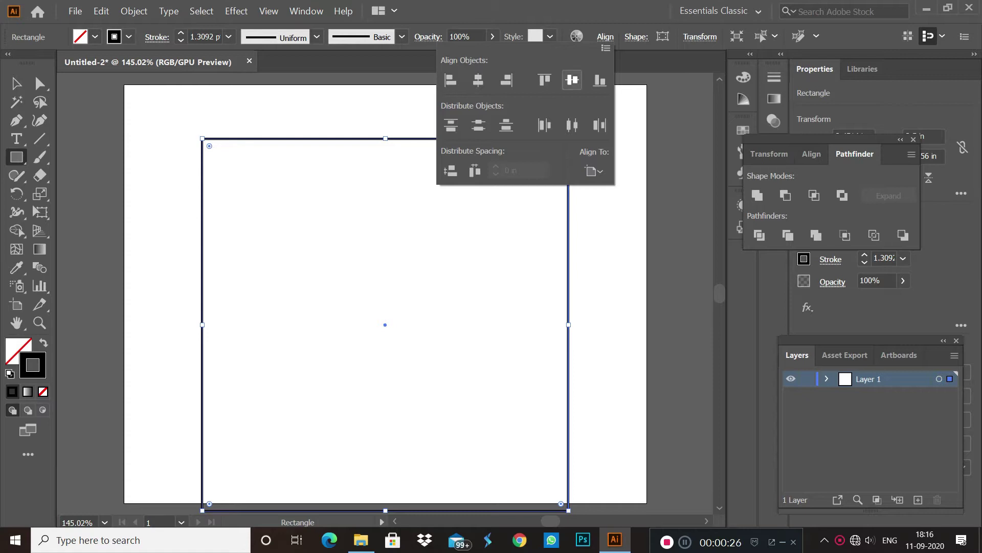
{"action": "left_click", "coordinate": [572, 79]}
{"action": "key", "text": "Escape"}
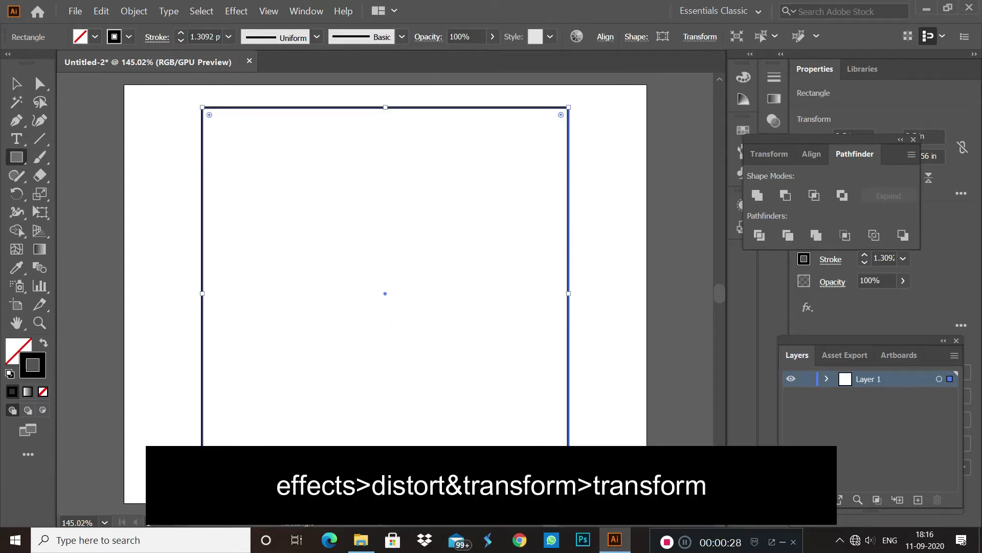
- Add a Transform effect to the square with live preview on
{"action": "left_click", "coordinate": [237, 10]}
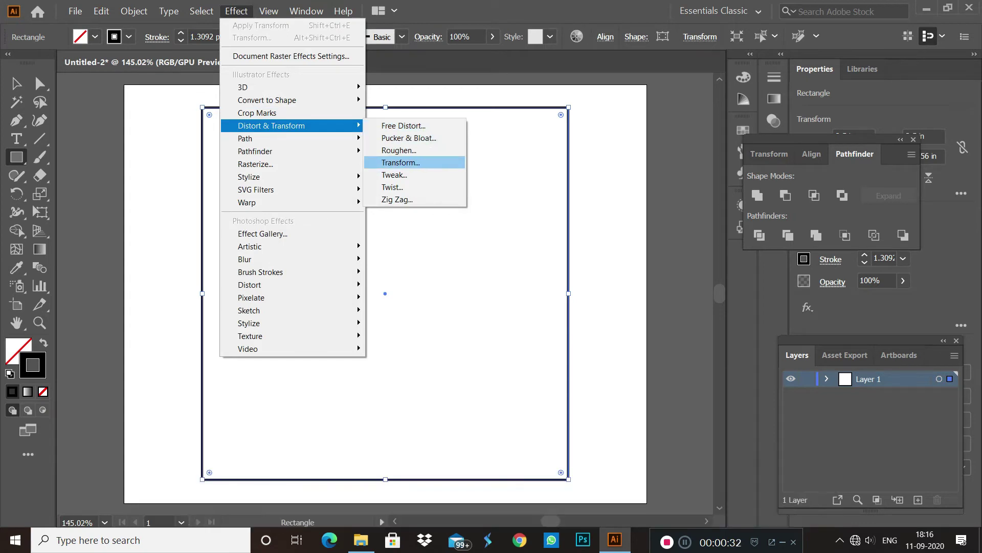
{"action": "left_click", "coordinate": [400, 162]}
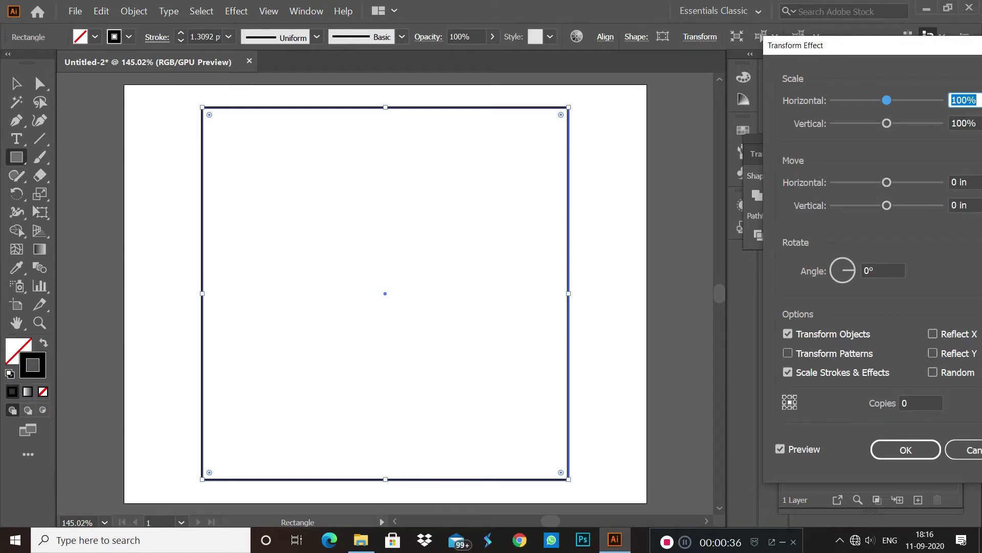
{"action": "left_click", "coordinate": [780, 448]}
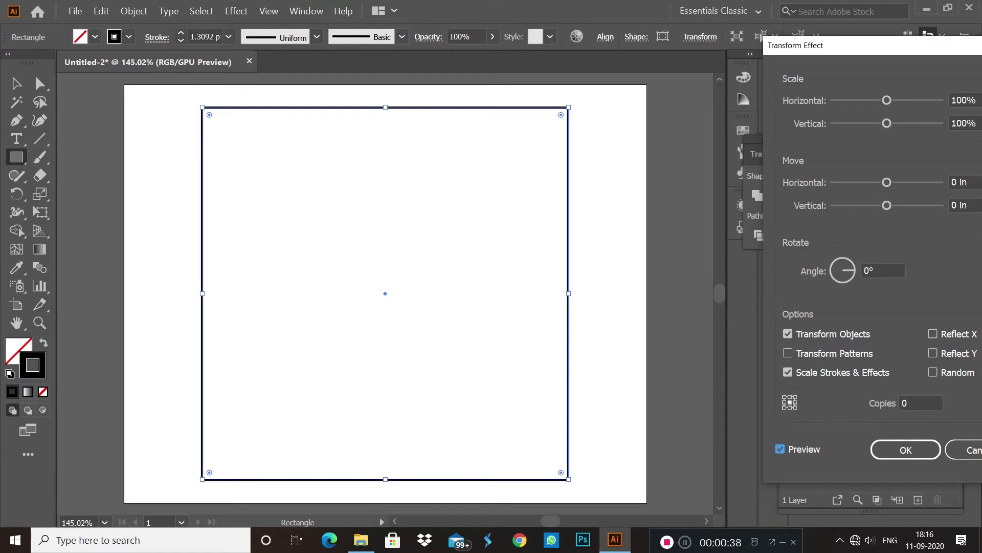
- Set the Transform scale to 92% horizontal and vertical with 35 copies, keeping strokes scaling
{"action": "left_click_drag", "start_coordinate": [886, 100], "coordinate": [882, 100]}
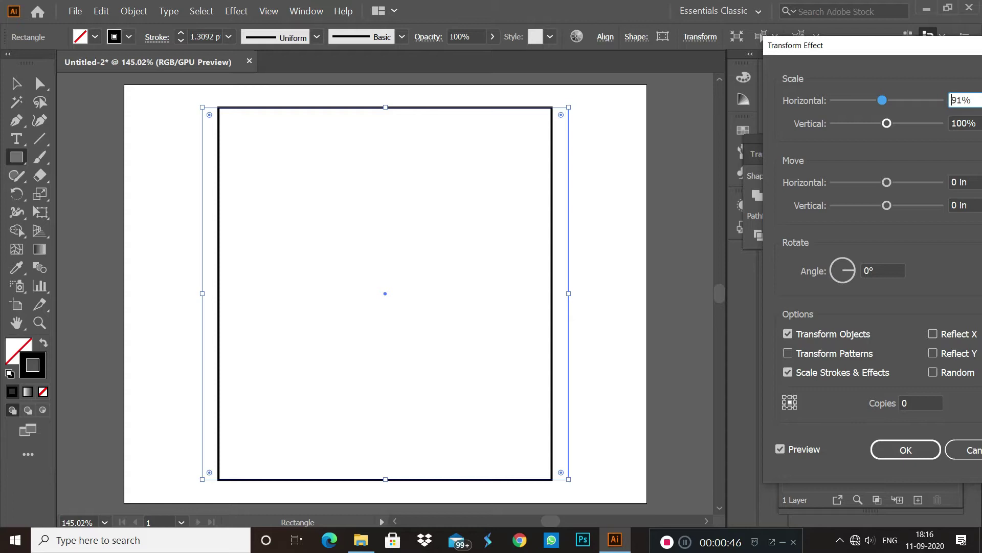
{"action": "double_click", "coordinate": [952, 100]}
{"action": "type", "text": "92"}
{"action": "left_click", "coordinate": [960, 123]}
{"action": "left_click_drag", "start_coordinate": [969, 124], "coordinate": [952, 123]}
{"action": "type", "text": "92"}
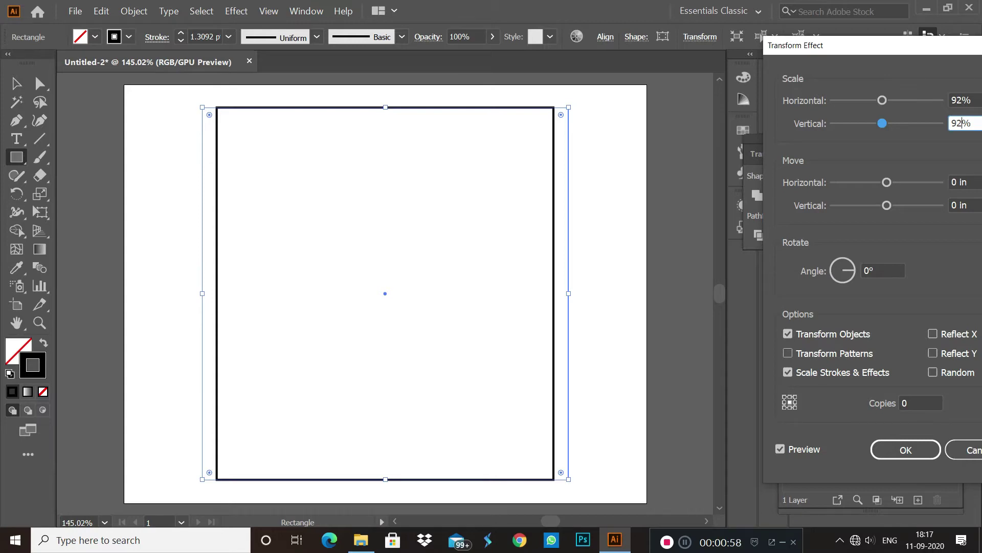
{"action": "key", "text": "Tab"}
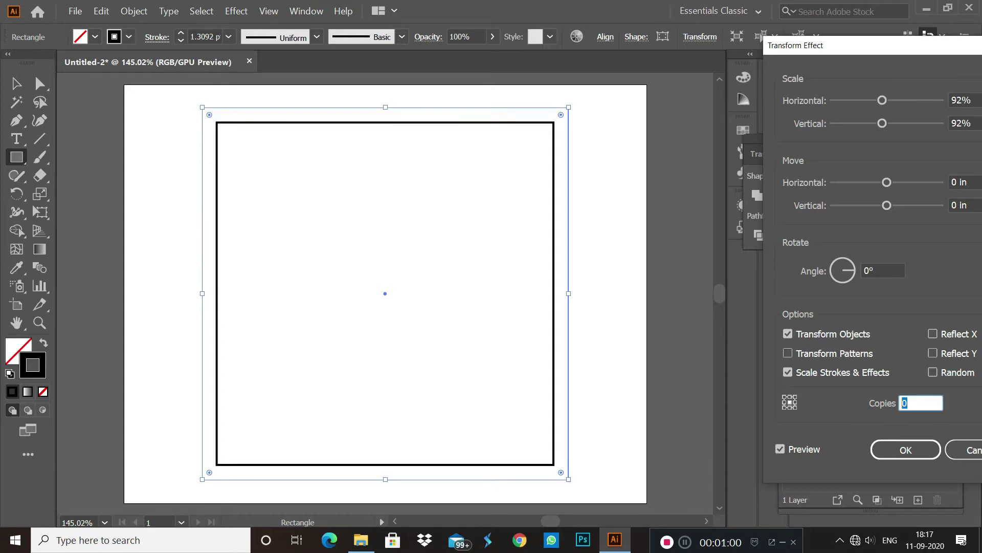
{"action": "type", "text": "35"}
{"action": "left_click", "coordinate": [788, 372]}
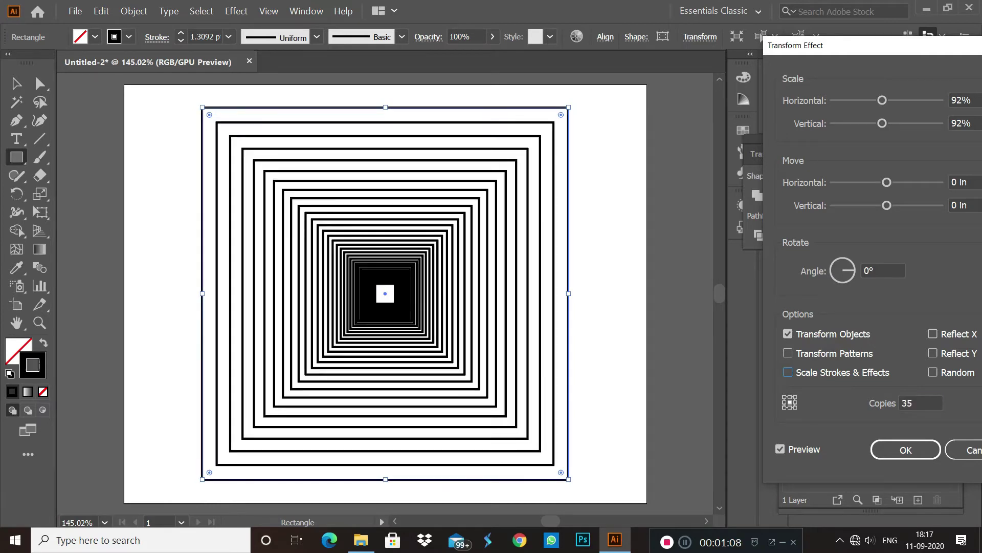
{"action": "left_click", "coordinate": [788, 372]}
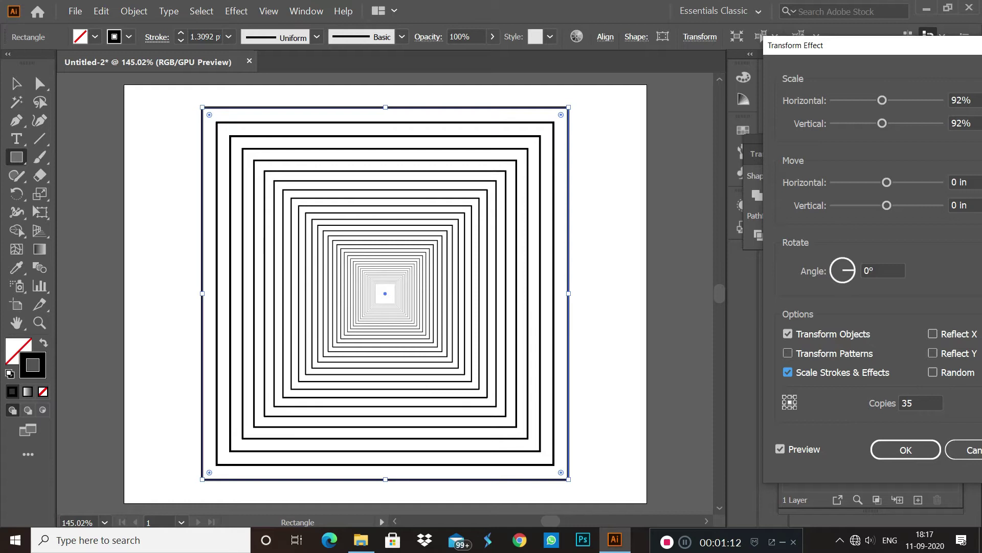
{"action": "key", "text": "Tab"}
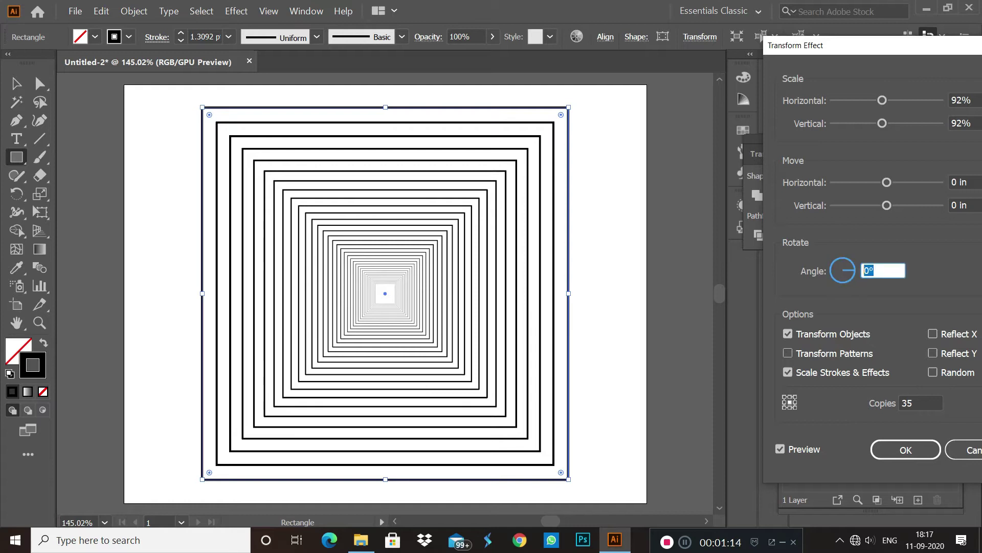
- Rotate each Transform copy 10° and turn Random on to twist the copies into a spiral
{"action": "type", "text": "10"}
{"action": "left_click", "coordinate": [780, 449]}
{"action": "left_click", "coordinate": [779, 449]}
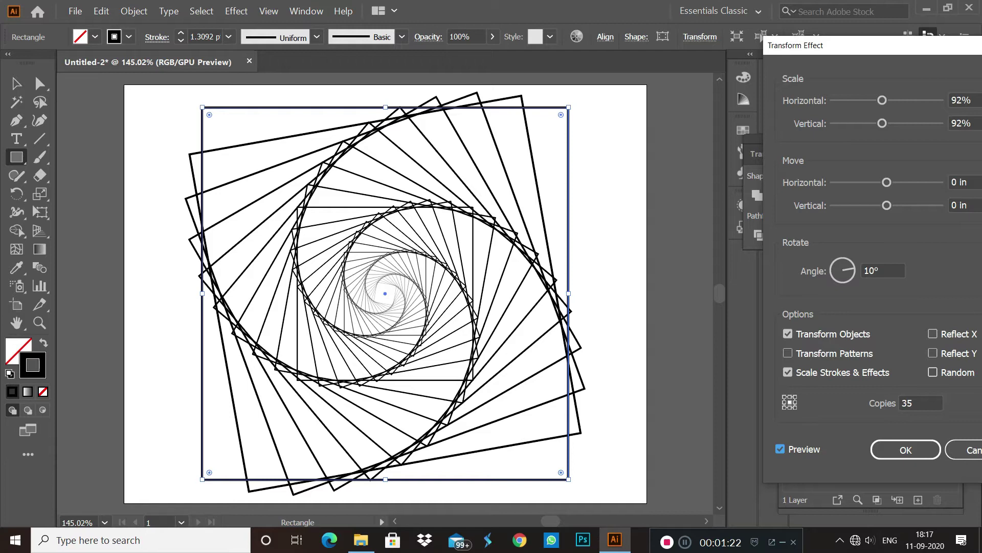
{"action": "left_click", "coordinate": [933, 372]}
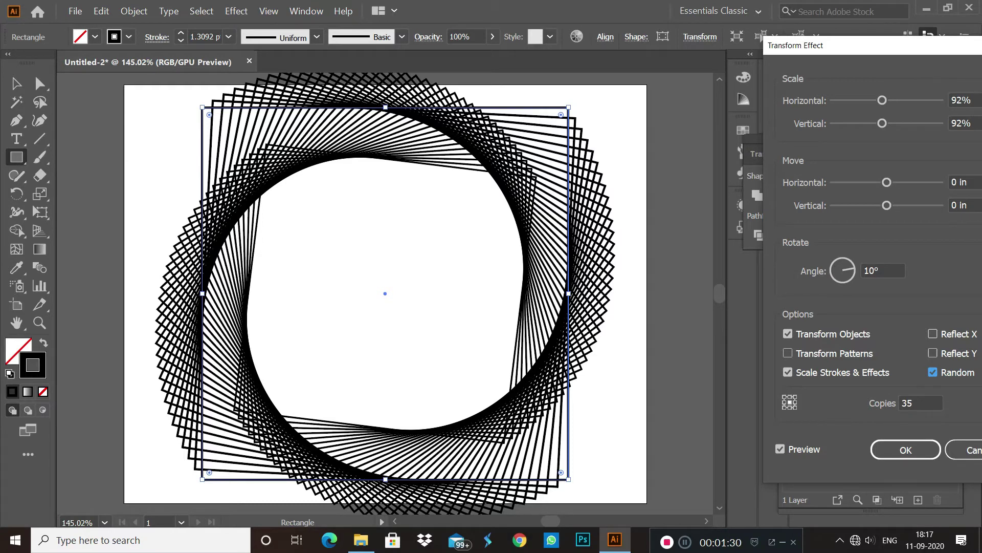
{"action": "key", "text": "space"}
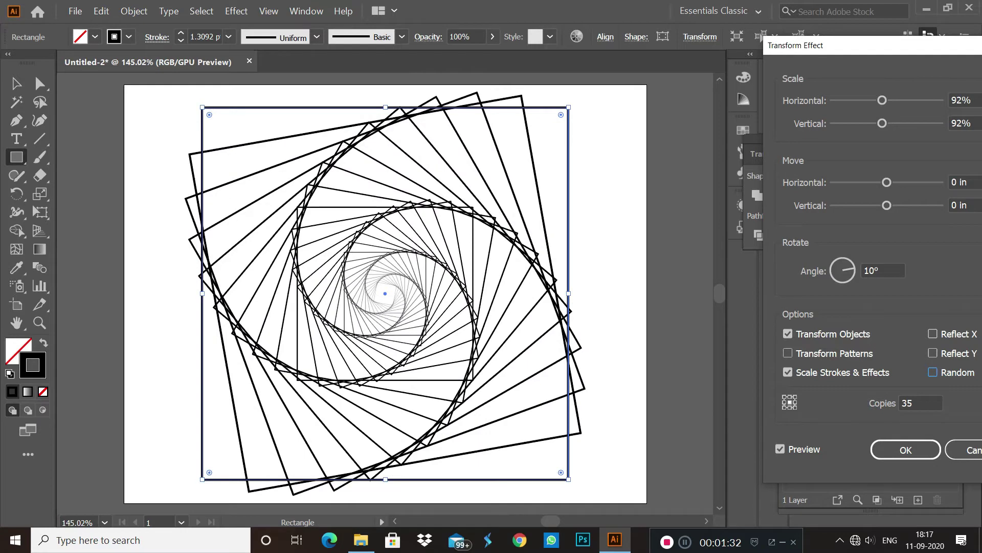
{"action": "key", "text": "space"}
{"action": "key", "text": "Tab"}
{"action": "key", "text": "space"}
{"action": "key", "text": "space"}
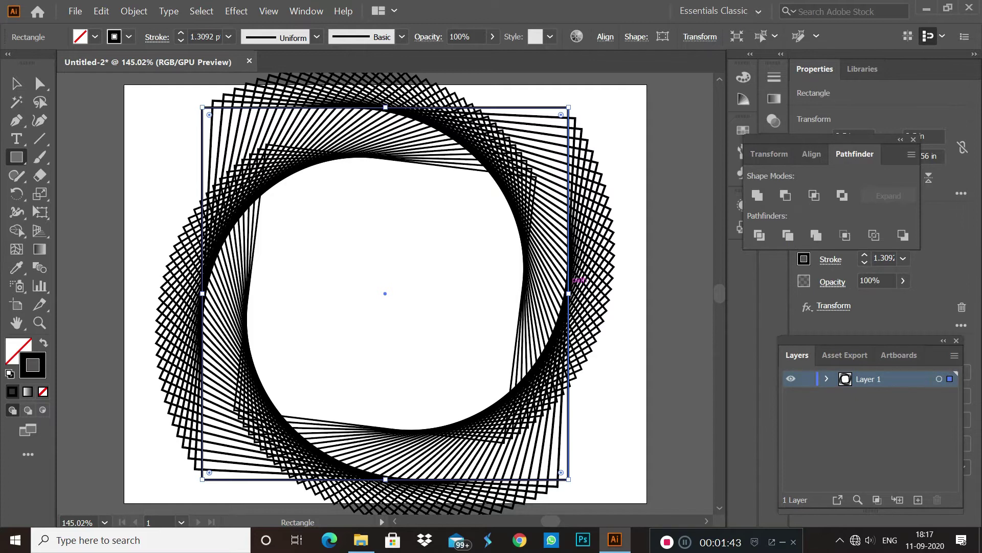
{"action": "key", "text": "alt"}
{"action": "left_click_drag", "start_coordinate": [569, 293], "coordinate": [544, 293]}
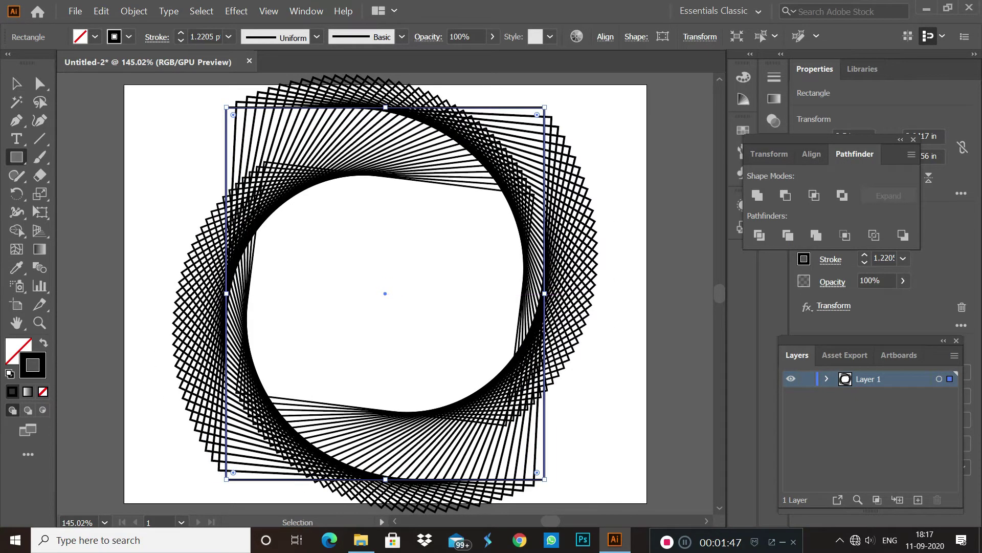
{"action": "key", "text": "ctrl+z"}
{"action": "left_click_drag", "start_coordinate": [569, 109], "coordinate": [526, 149]}
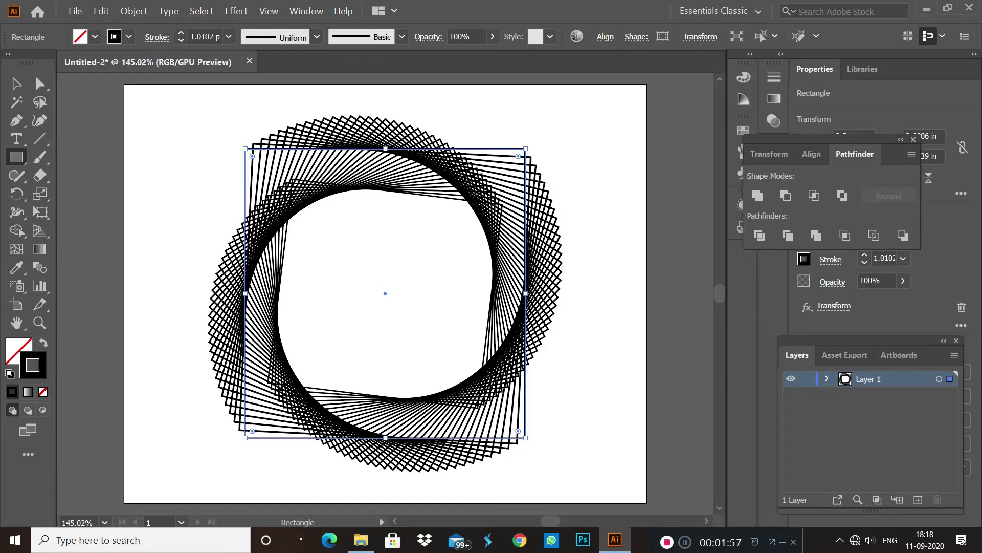
{"action": "key", "text": "ctrl+shift+a"}
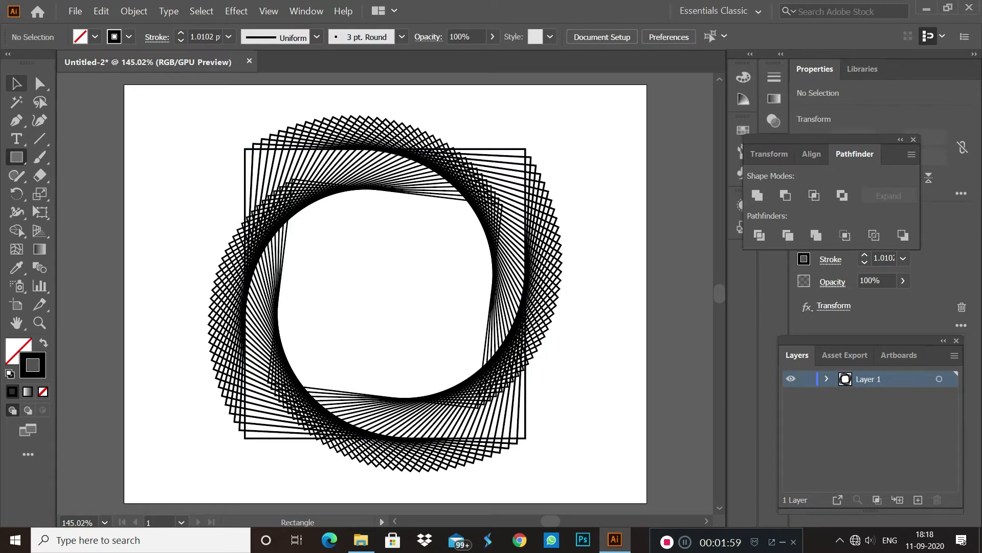
{"action": "key", "text": "v"}
{"action": "mouse_move", "coordinate": [176, 118]}
{"action": "left_mouse_down"}
{"action": "mouse_move", "coordinate": [262, 232]}
{"action": "mouse_move", "coordinate": [594, 498]}
{"action": "left_mouse_up"}
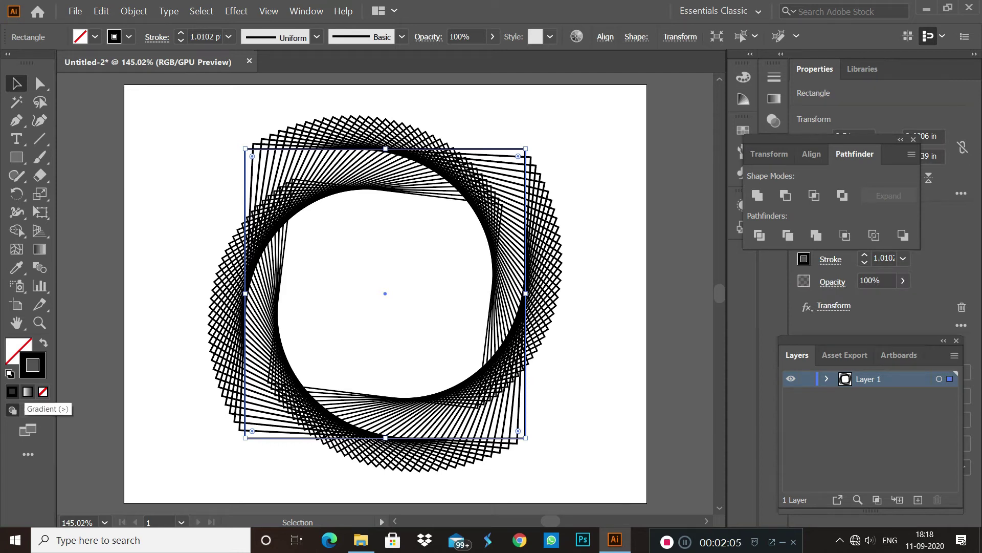
- Give the spiral's stroke a linear gradient with a cyan left stop and magenta right stop
{"action": "left_click", "coordinate": [27, 391]}
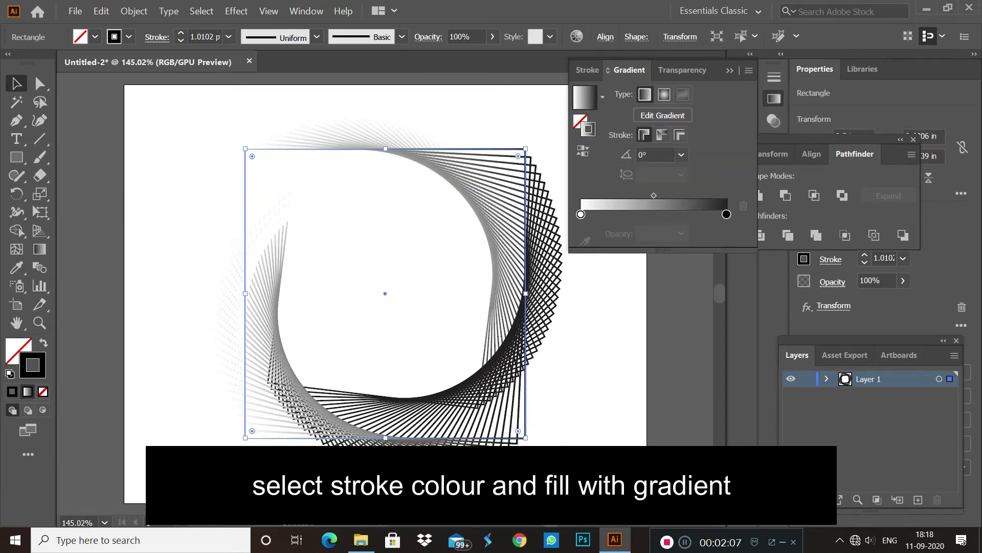
{"action": "double_click", "coordinate": [580, 213]}
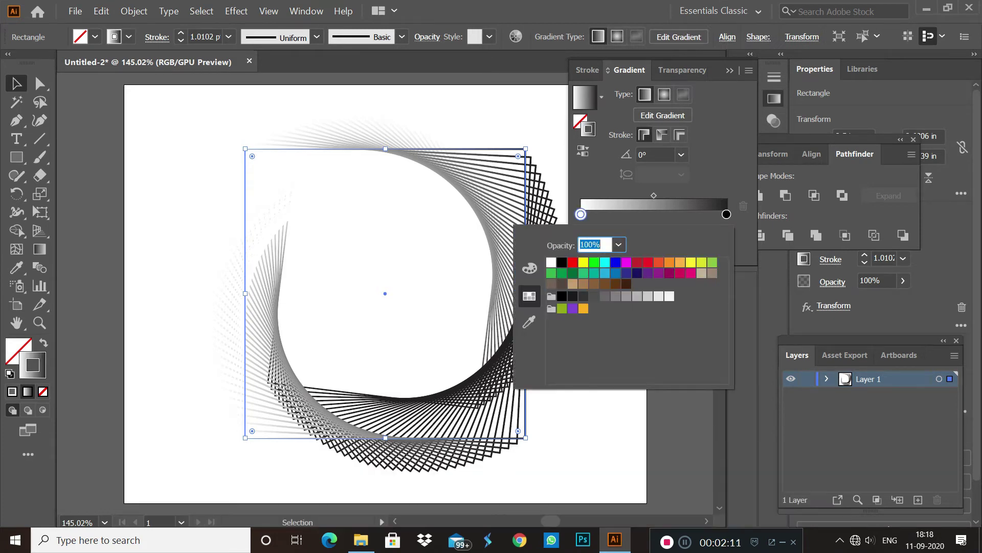
{"action": "left_click", "coordinate": [604, 262]}
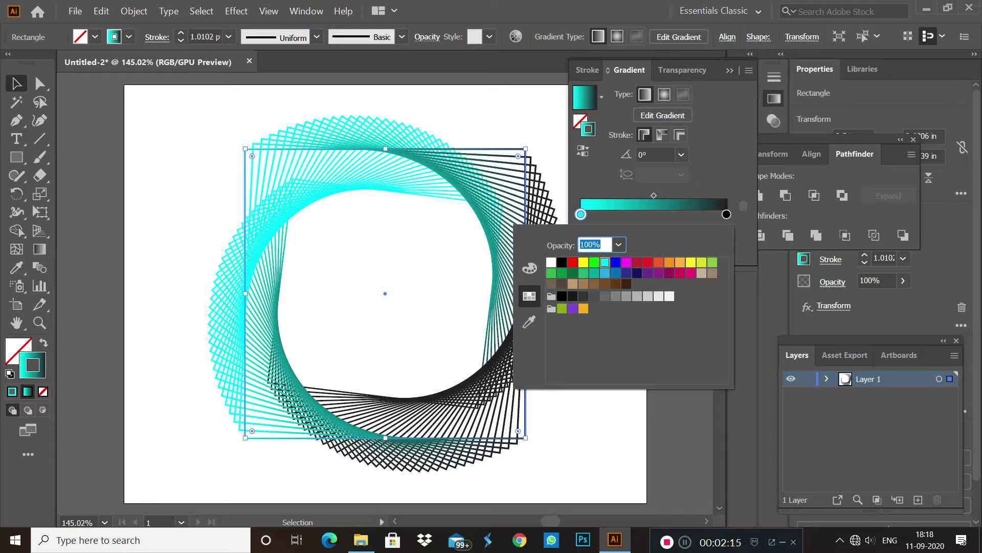
{"action": "key", "text": "Escape"}
{"action": "double_click", "coordinate": [726, 214]}
{"action": "left_click", "coordinate": [627, 262]}
{"action": "key", "text": "Escape"}
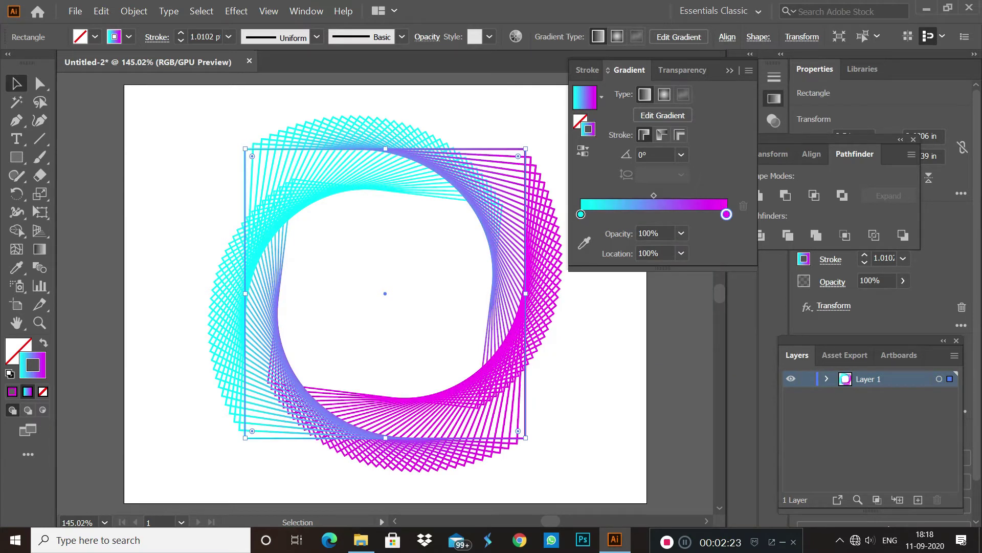
{"action": "key", "text": "ctrl+F9"}
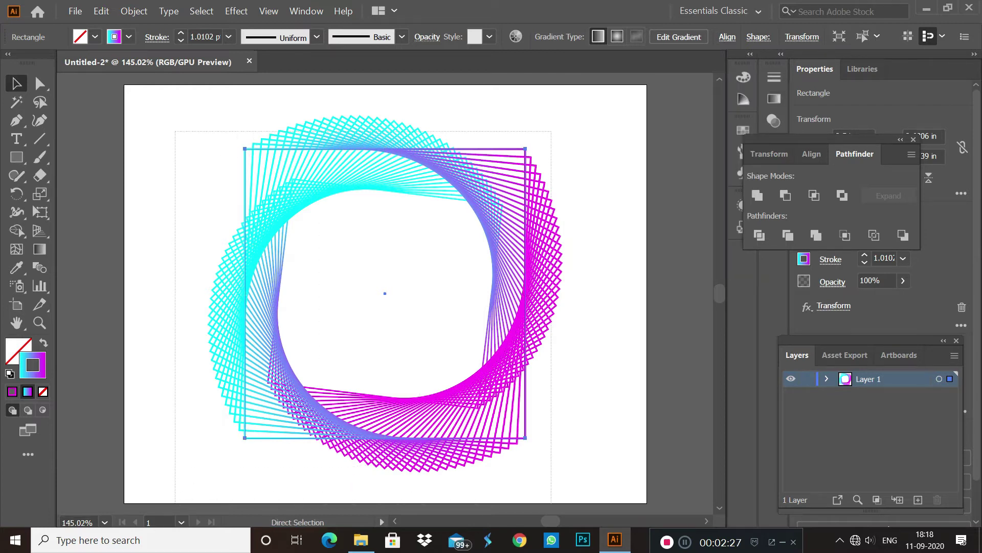
- Try rounding the corners, undo it, set the stroke weight to 1 pt, and deselect
{"action": "left_click", "coordinate": [40, 83]}
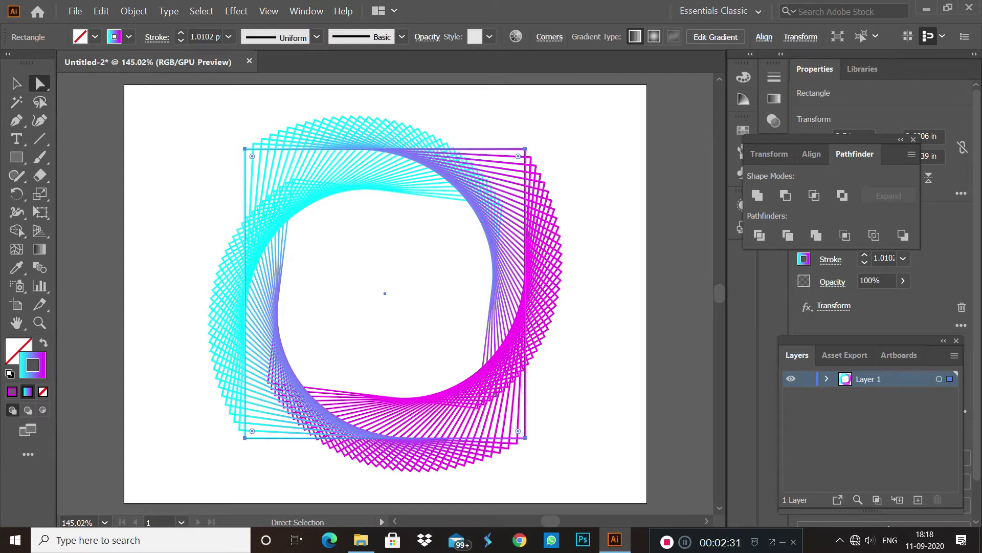
{"action": "left_click_drag", "start_coordinate": [252, 156], "coordinate": [275, 179]}
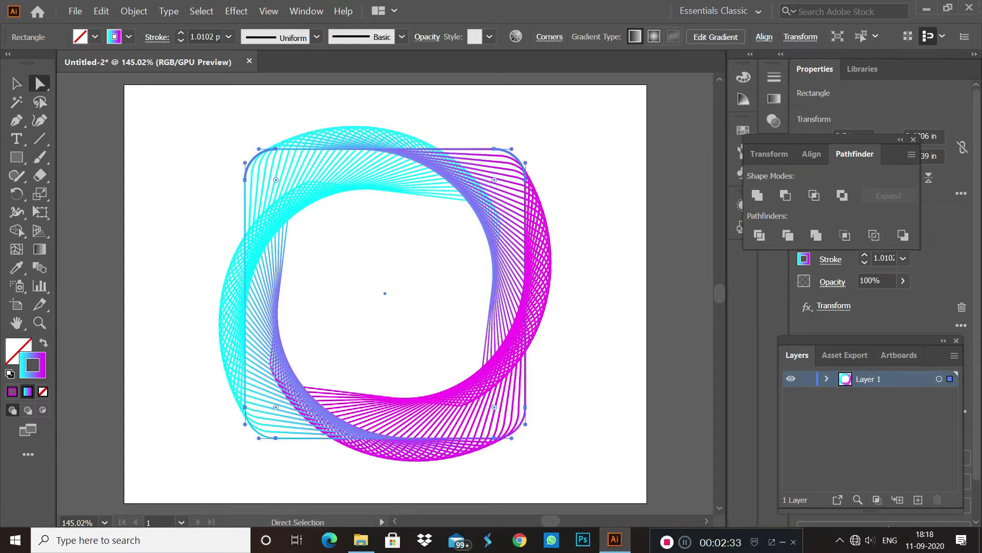
{"action": "key", "text": "ctrl+z"}
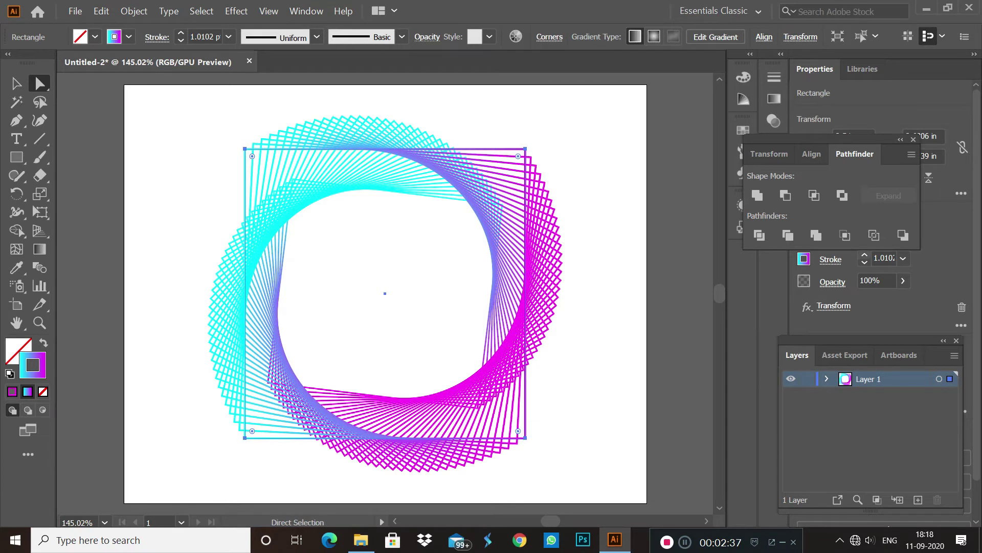
{"action": "left_click", "coordinate": [865, 262]}
{"action": "key", "text": "ctrl+shift+a"}
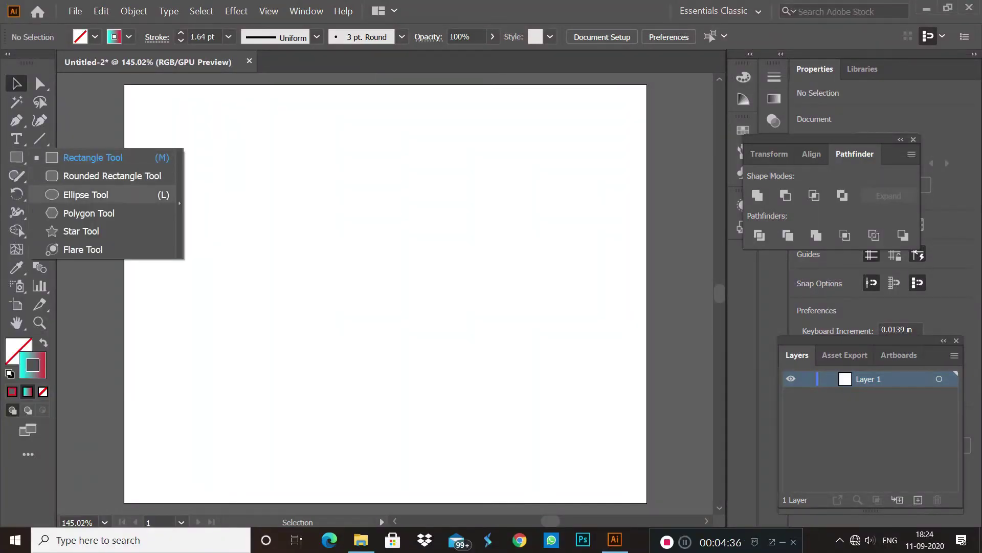
- Draw a hexagon and centre it horizontally and vertically on the artboard
{"action": "left_click", "coordinate": [89, 213]}
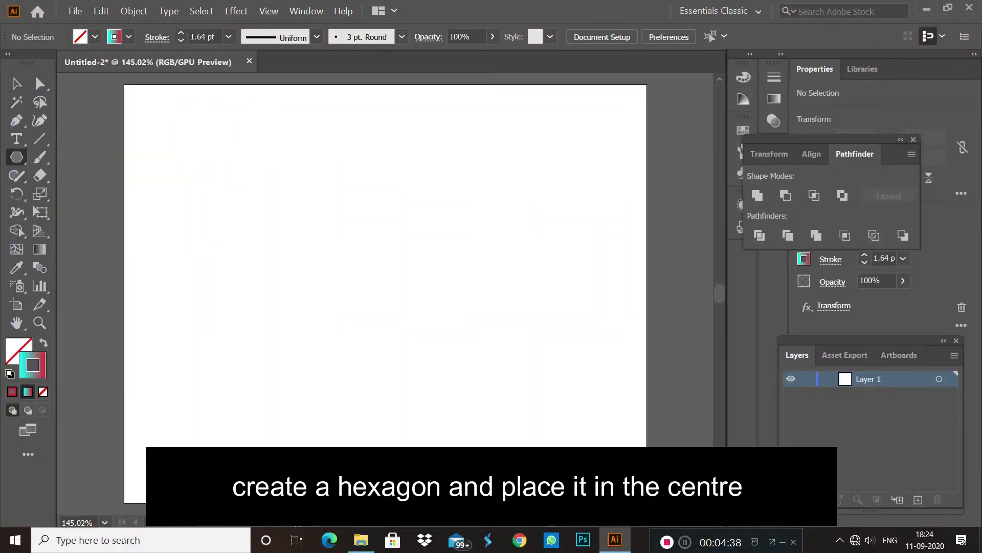
{"action": "left_click_drag", "start_coordinate": [250, 179], "coordinate": [335, 288]}
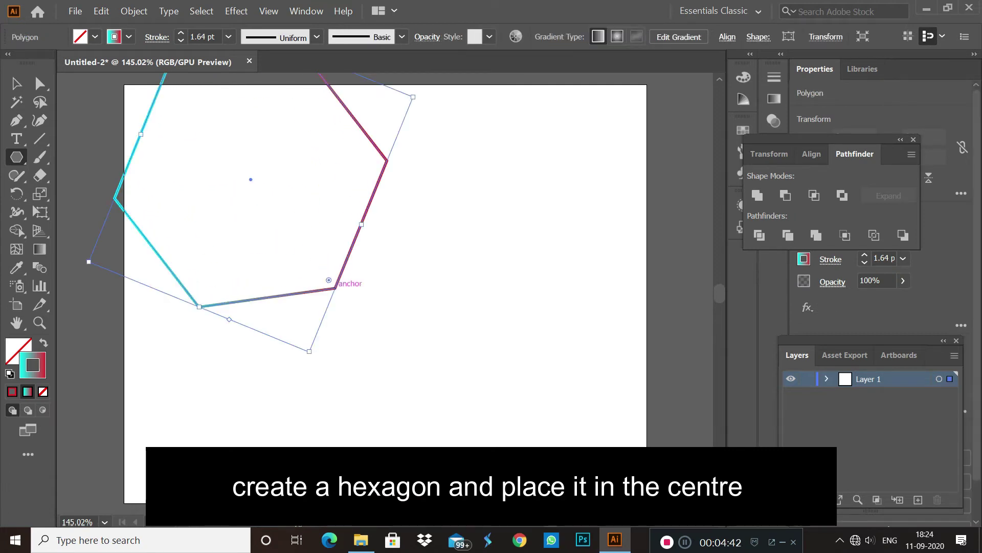
{"action": "key", "text": "ctrl+z"}
{"action": "mouse_move", "coordinate": [255, 187]}
{"action": "left_mouse_down"}
{"action": "mouse_move", "coordinate": [396, 318]}
{"action": "mouse_move", "coordinate": [383, 306]}
{"action": "left_mouse_up"}
{"action": "left_click_drag", "start_coordinate": [256, 186], "coordinate": [370, 264]}
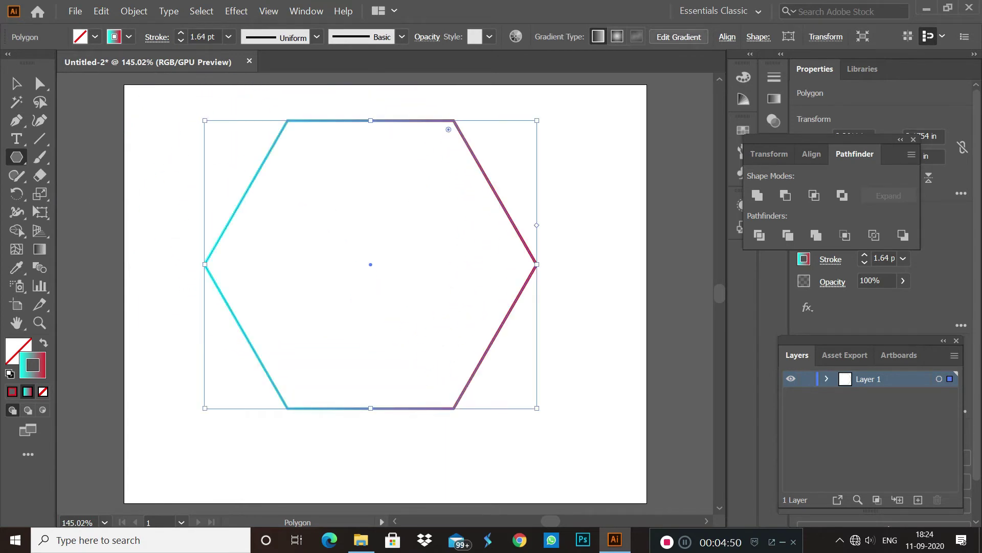
{"action": "left_click", "coordinate": [727, 37]}
{"action": "left_click", "coordinate": [600, 80]}
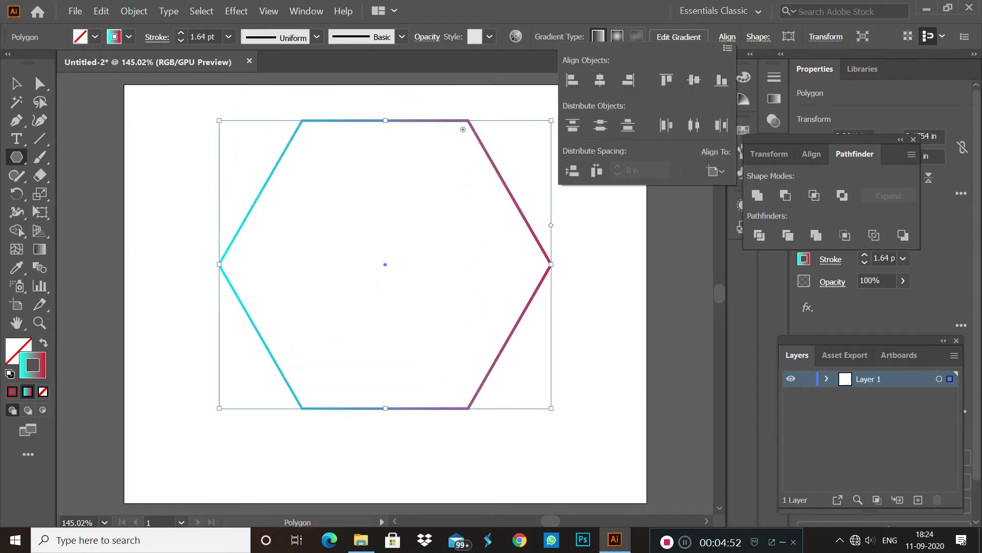
{"action": "left_click", "coordinate": [693, 80]}
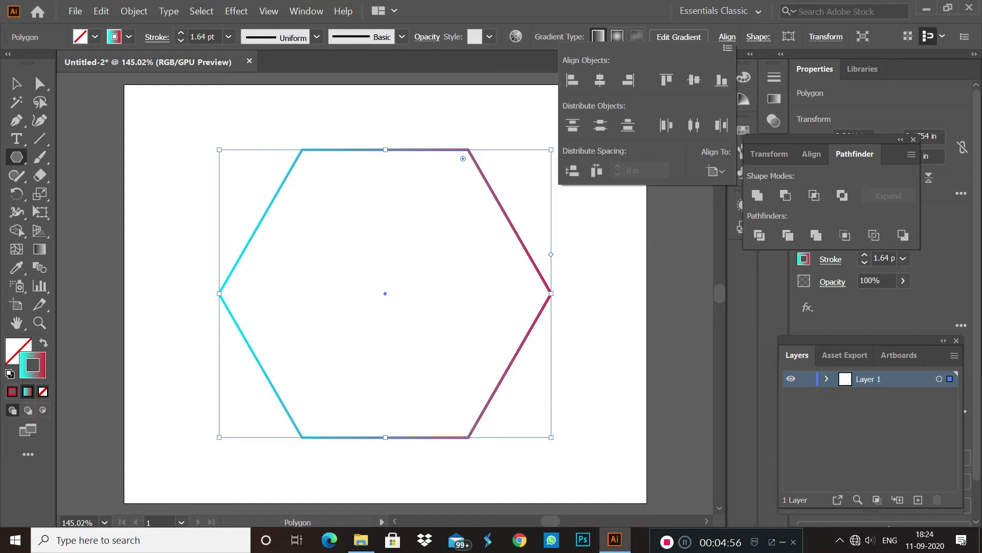
{"action": "key", "text": "Escape"}
- Give the hexagon a black 1 pt stroke and no fill
{"action": "key", "text": "d"}
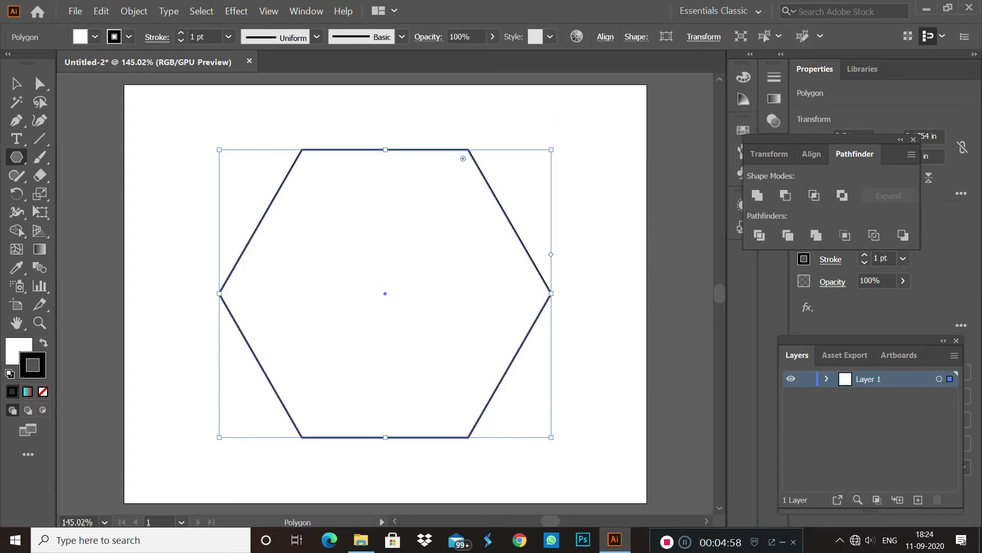
{"action": "key", "text": "shift+x"}
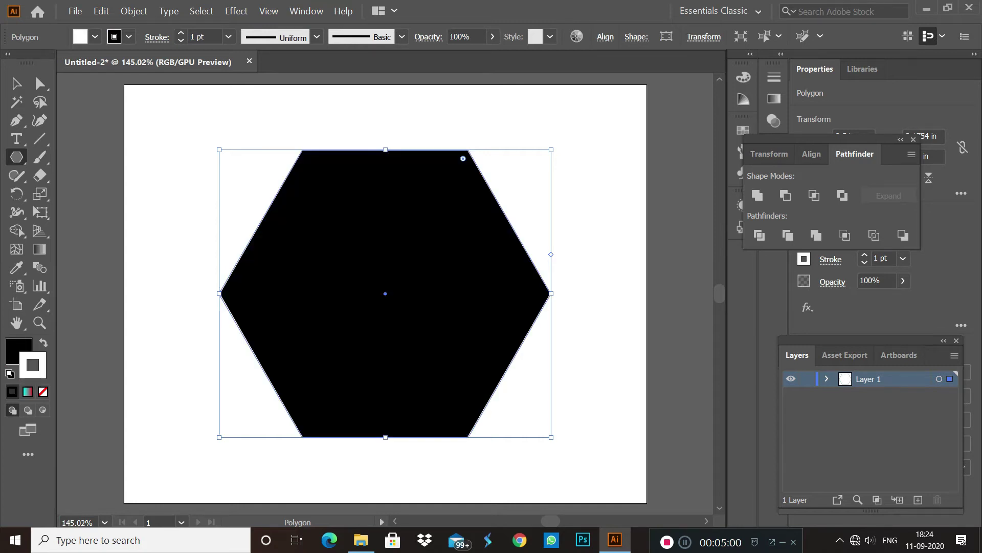
{"action": "left_click", "coordinate": [42, 392]}
{"action": "left_click", "coordinate": [44, 343]}
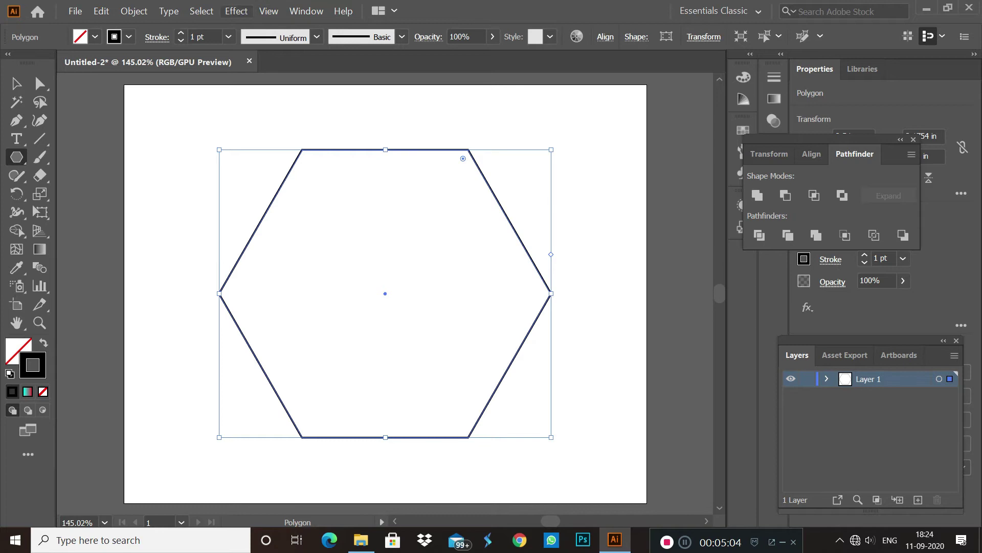
- Add a Transform effect to the hexagon with 92% scale, 35 copies and Random on
{"action": "left_click", "coordinate": [237, 12]}
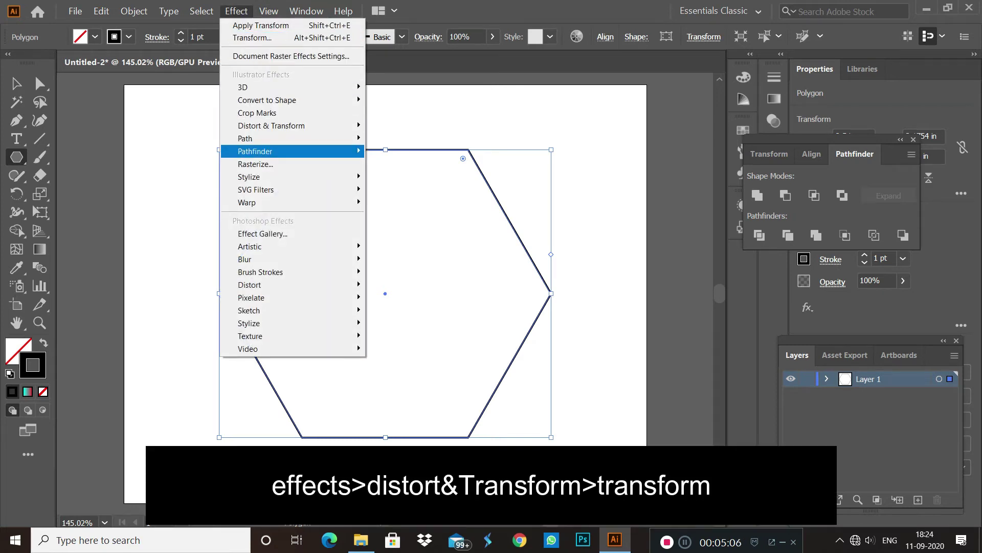
{"action": "left_click", "coordinate": [399, 162]}
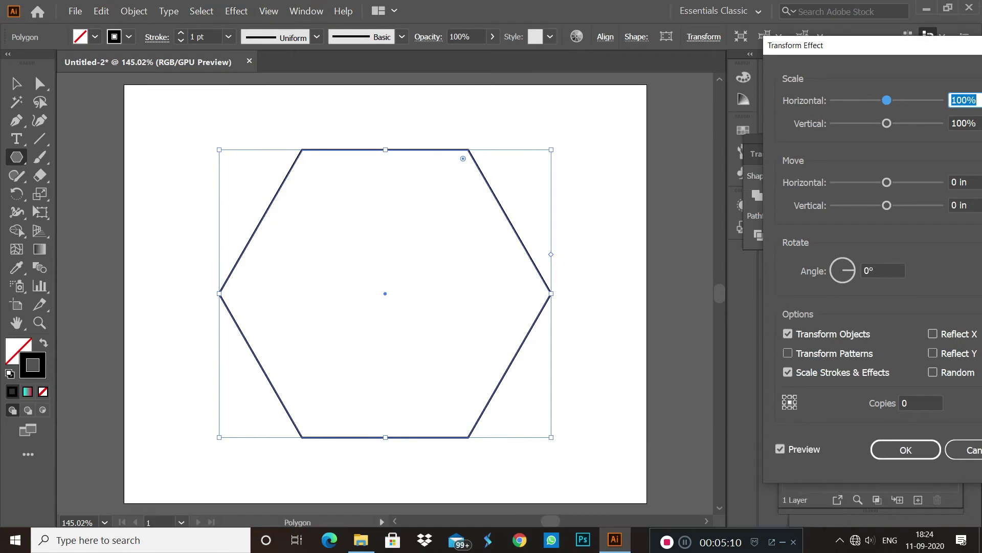
{"action": "key", "text": "Down"}
{"action": "key", "text": "Down"}
{"action": "key", "text": "Down"}
{"action": "key", "text": "Down"}
{"action": "key", "text": "Down"}
{"action": "key", "text": "Down"}
{"action": "key", "text": "Down"}
{"action": "key", "text": "Down"}
{"action": "key", "text": "Tab"}
{"action": "key", "text": "Down"}
{"action": "key", "text": "Down"}
{"action": "key", "text": "Down"}
{"action": "key", "text": "Down"}
{"action": "key", "text": "Down"}
{"action": "key", "text": "Down"}
{"action": "key", "text": "Down"}
{"action": "key", "text": "Down"}
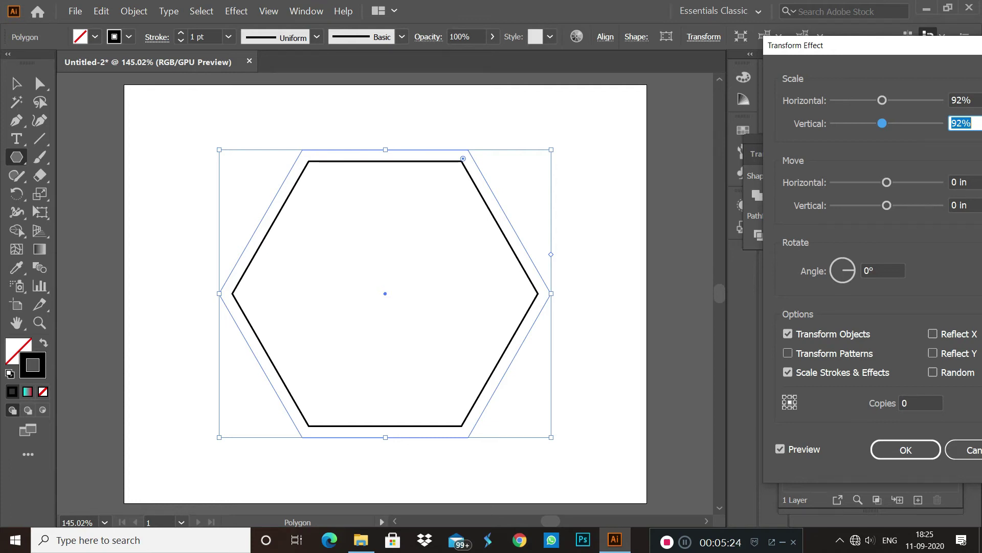
{"action": "key", "text": "Tab"}
{"action": "key", "text": "Tab"}
{"action": "key", "text": "Tab"}
{"action": "type", "text": "35"}
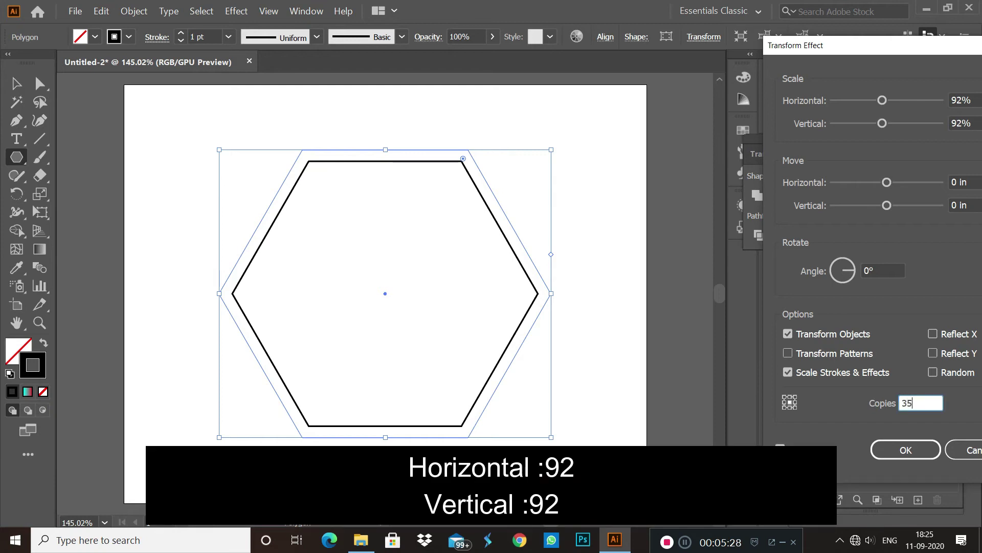
{"action": "left_click", "coordinate": [932, 372]}
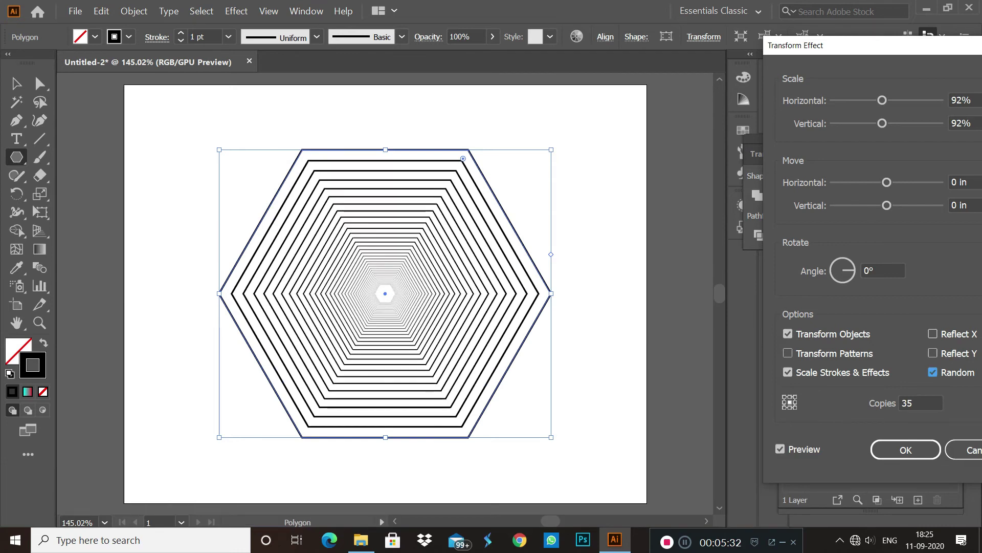
- Set the copies' rotation angle to 12° and apply the effect
{"action": "left_click", "coordinate": [882, 270]}
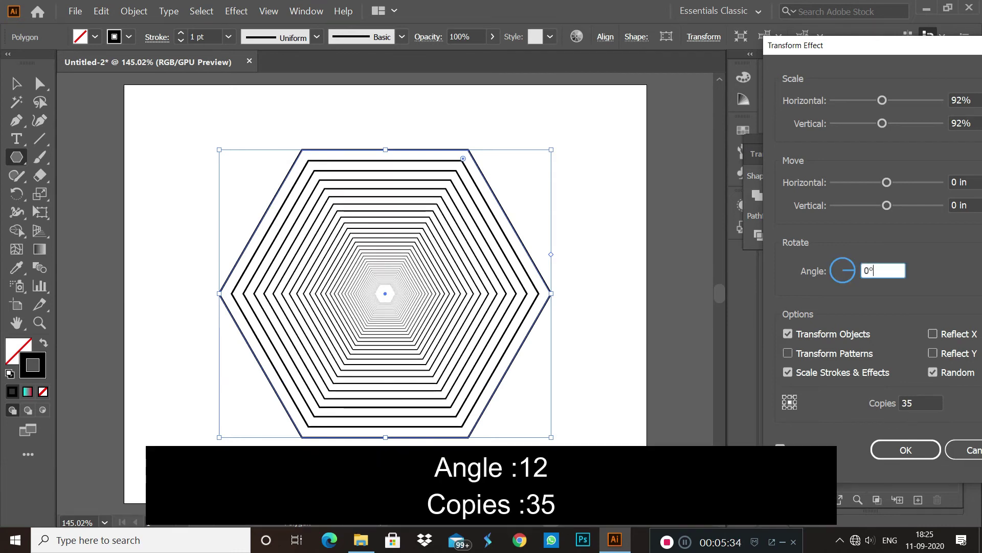
{"action": "key", "text": "Down"}
{"action": "key", "text": "Up"}
{"action": "key", "text": "Up"}
{"action": "key", "text": "Up"}
{"action": "key", "text": "Up"}
{"action": "key", "text": "Up"}
{"action": "key", "text": "Up"}
{"action": "key", "text": "Up"}
{"action": "key", "text": "Up"}
{"action": "key", "text": "Up"}
{"action": "key", "text": "Up"}
{"action": "key", "text": "Up"}
{"action": "key", "text": "Up"}
{"action": "key", "text": "Up"}
{"action": "key", "text": "Up"}
{"action": "key", "text": "Up"}
{"action": "key", "text": "Down"}
{"action": "key", "text": "Down"}
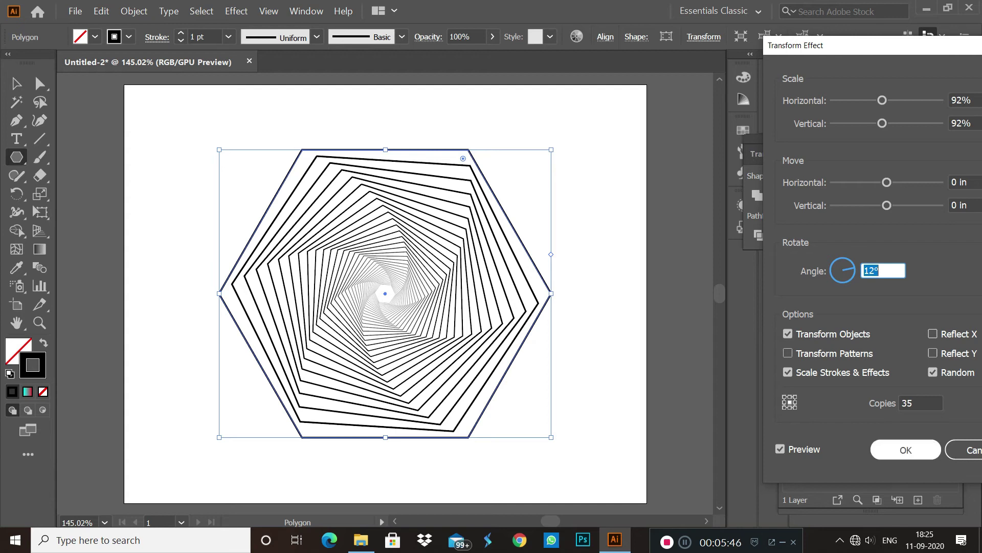
{"action": "left_click", "coordinate": [906, 449]}
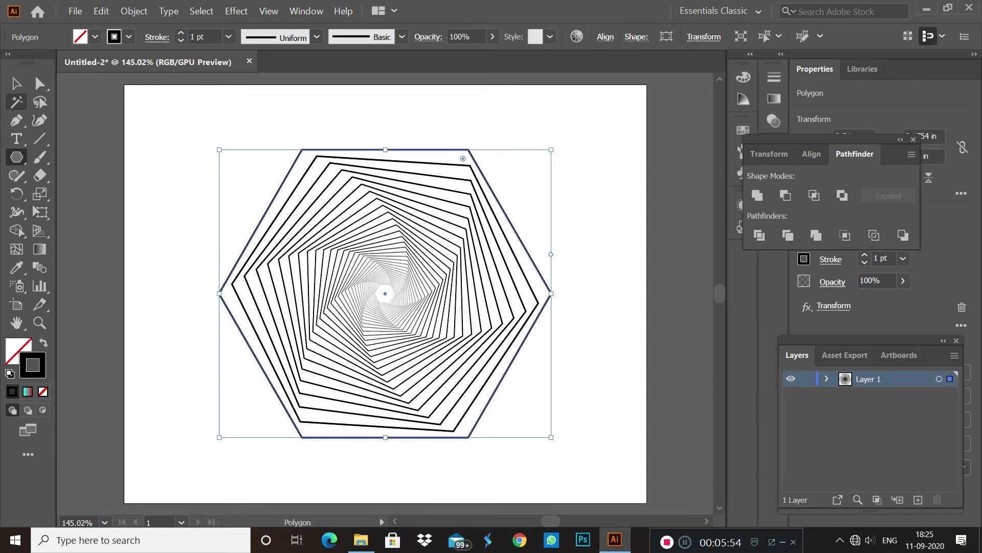
- Round the hexagon's corners slightly to 0.0702 in, then reselect the whole spiral
{"action": "key", "text": "a"}
{"action": "left_click_drag", "start_coordinate": [307, 158], "coordinate": [335, 206]}
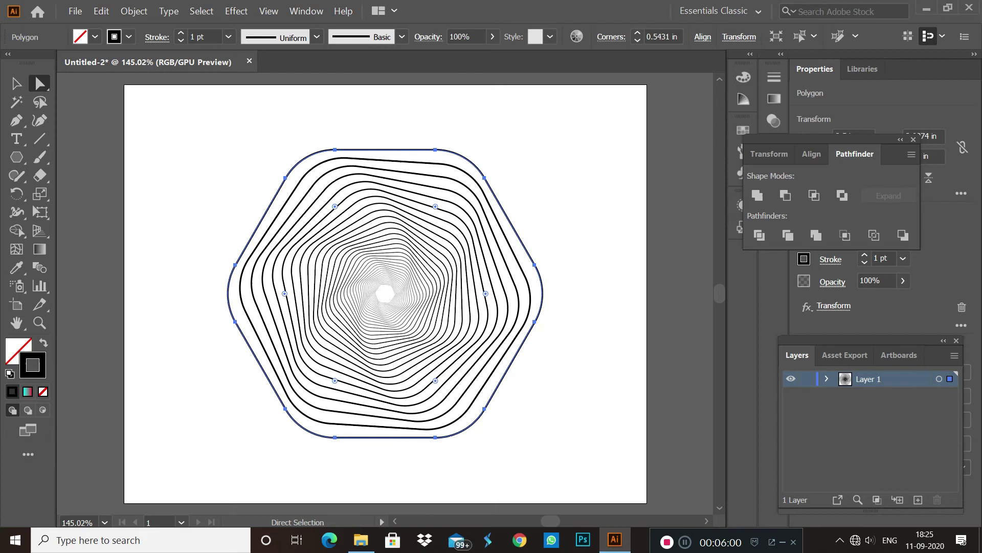
{"action": "left_click_drag", "start_coordinate": [335, 206], "coordinate": [307, 158]}
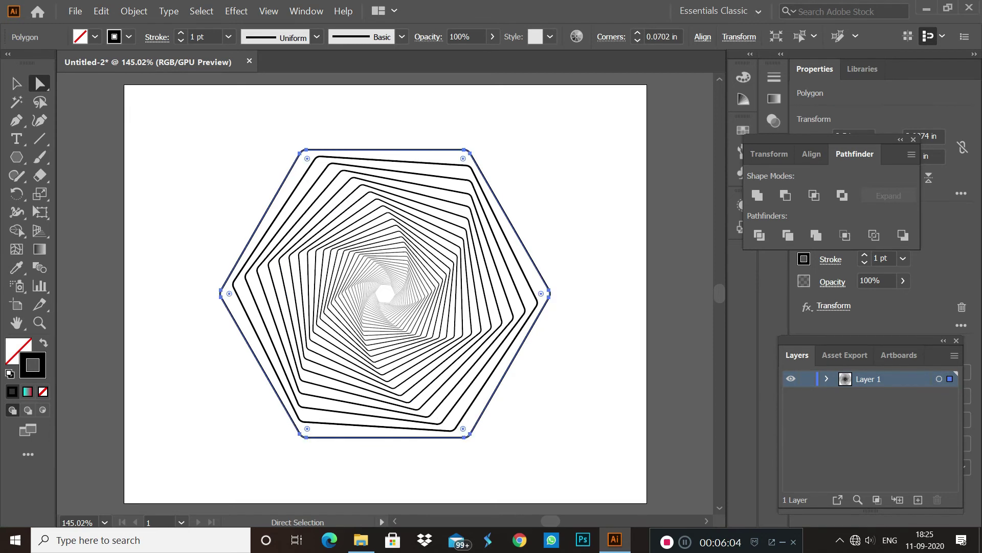
{"action": "key", "text": "ctrl+shift+a"}
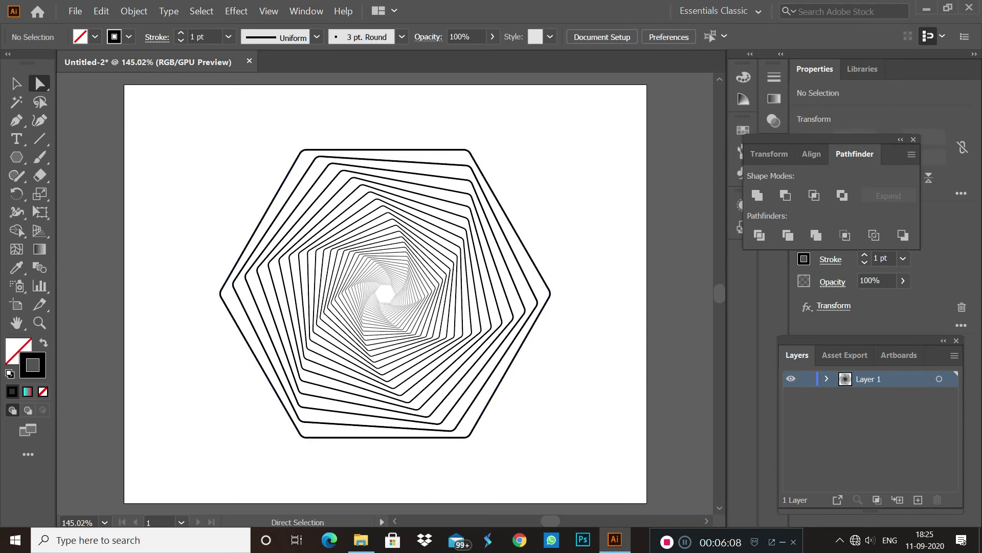
{"action": "left_click", "coordinate": [17, 83]}
{"action": "mouse_move", "coordinate": [127, 105]}
{"action": "left_mouse_down"}
{"action": "mouse_move", "coordinate": [590, 480]}
{"action": "mouse_move", "coordinate": [631, 486]}
{"action": "left_mouse_up"}
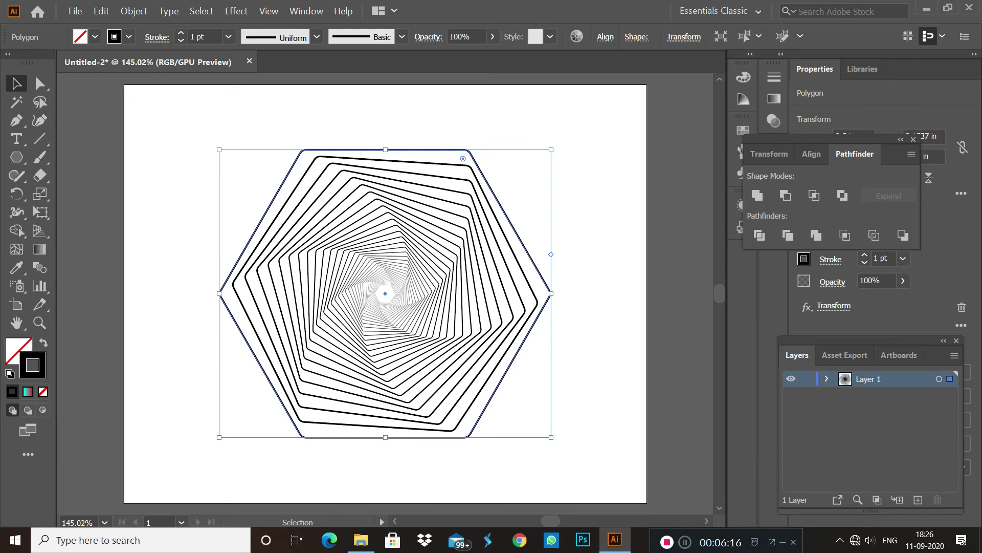
- Apply a gradient stroke with a red left stop and a blue right stop
{"action": "left_click", "coordinate": [28, 391]}
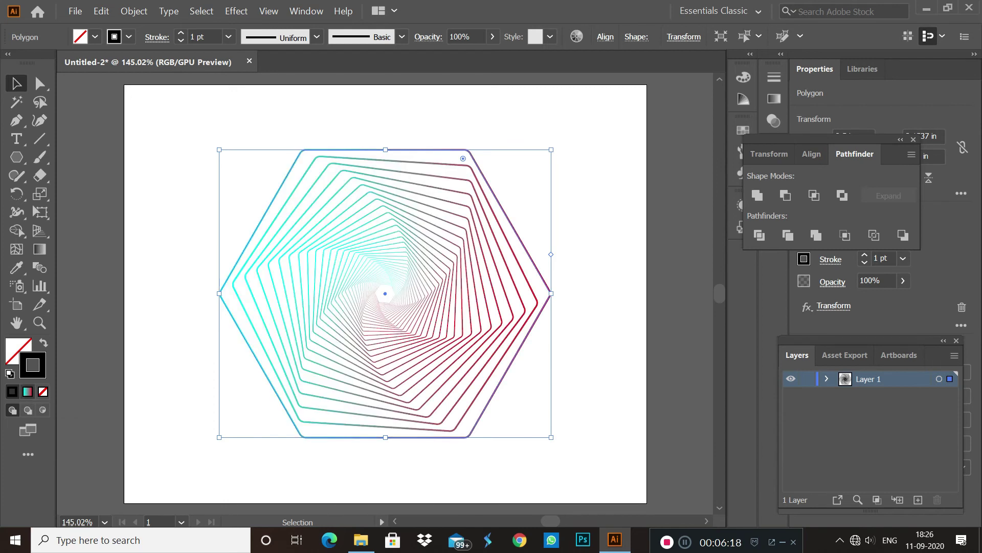
{"action": "left_click", "coordinate": [581, 214]}
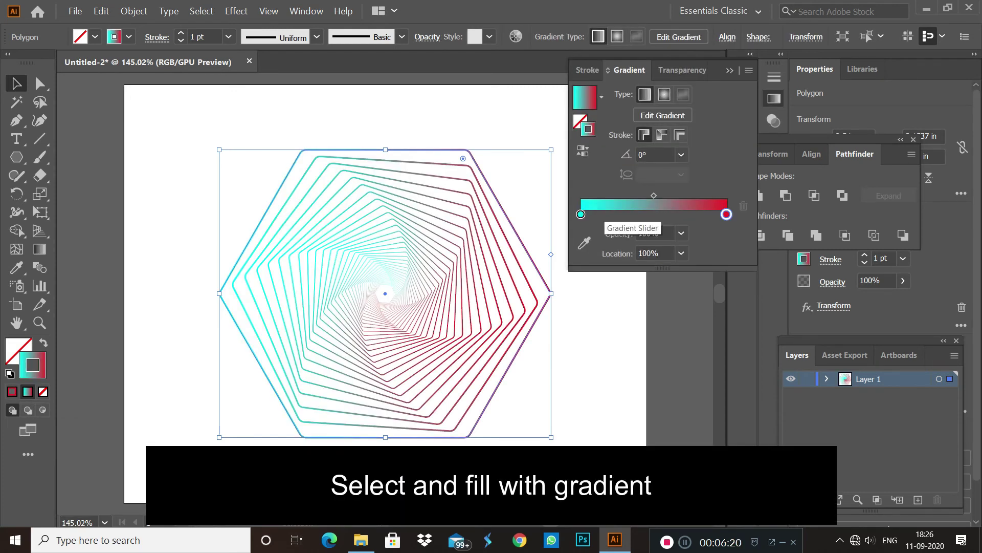
{"action": "double_click", "coordinate": [580, 214]}
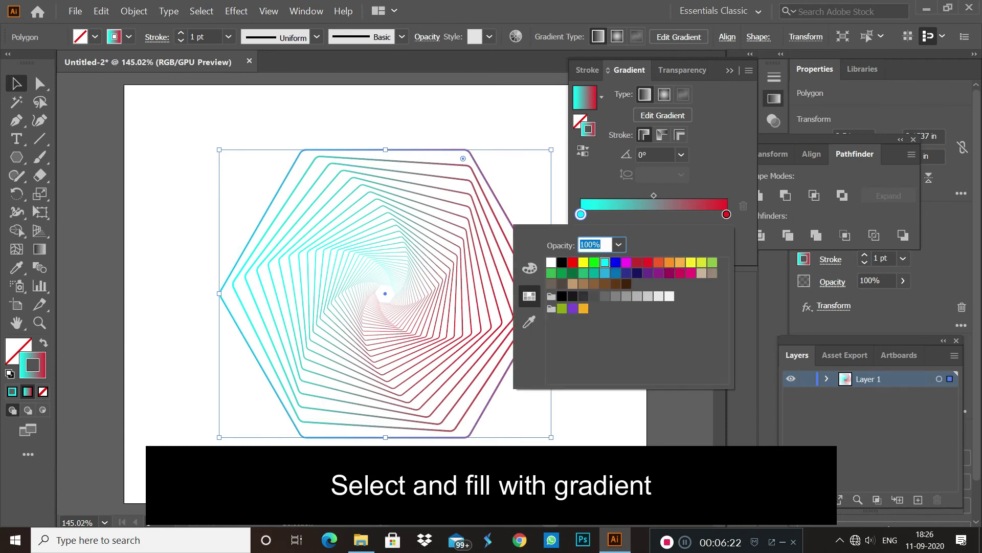
{"action": "left_click", "coordinate": [572, 262]}
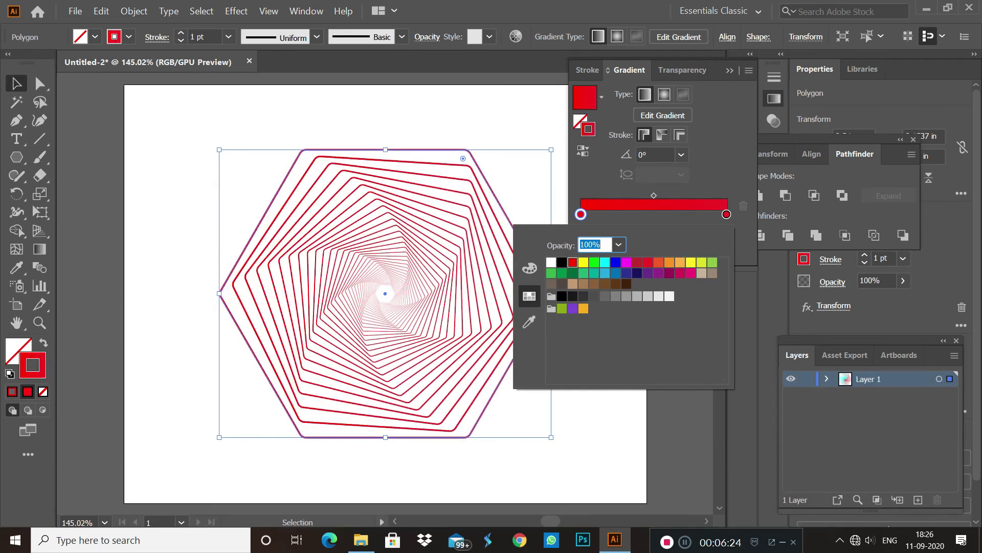
{"action": "key", "text": "Escape"}
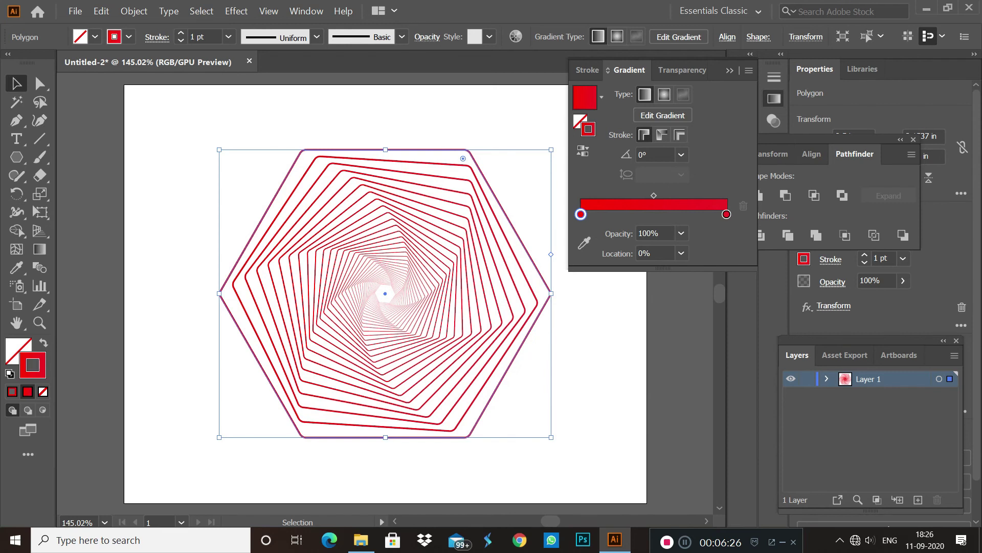
{"action": "double_click", "coordinate": [726, 214]}
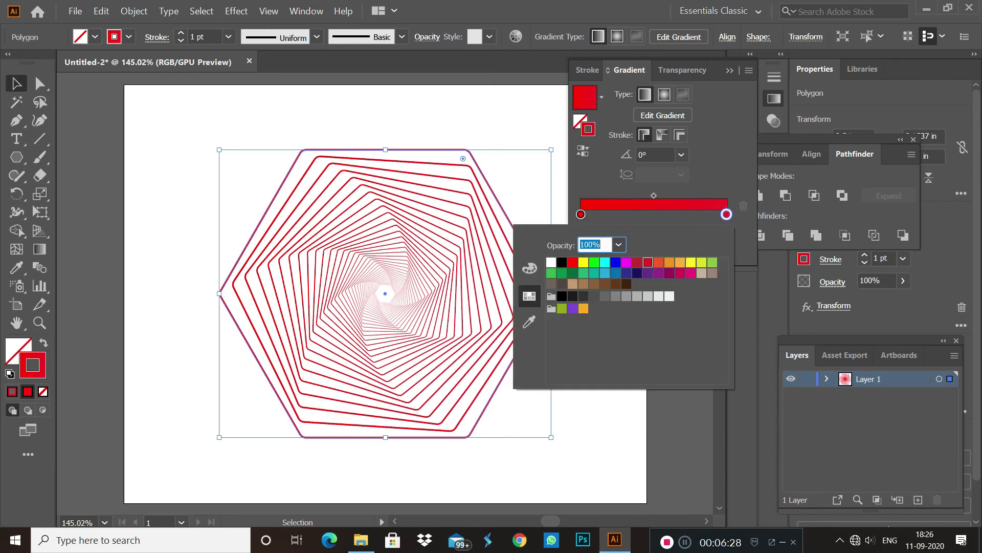
{"action": "left_click", "coordinate": [605, 262]}
{"action": "left_click", "coordinate": [551, 273]}
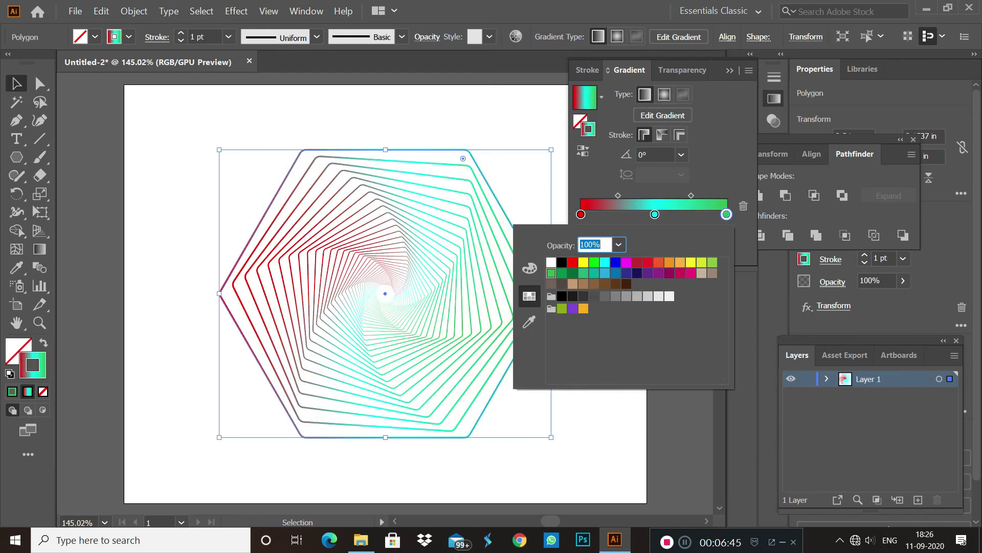
{"action": "left_click", "coordinate": [583, 261]}
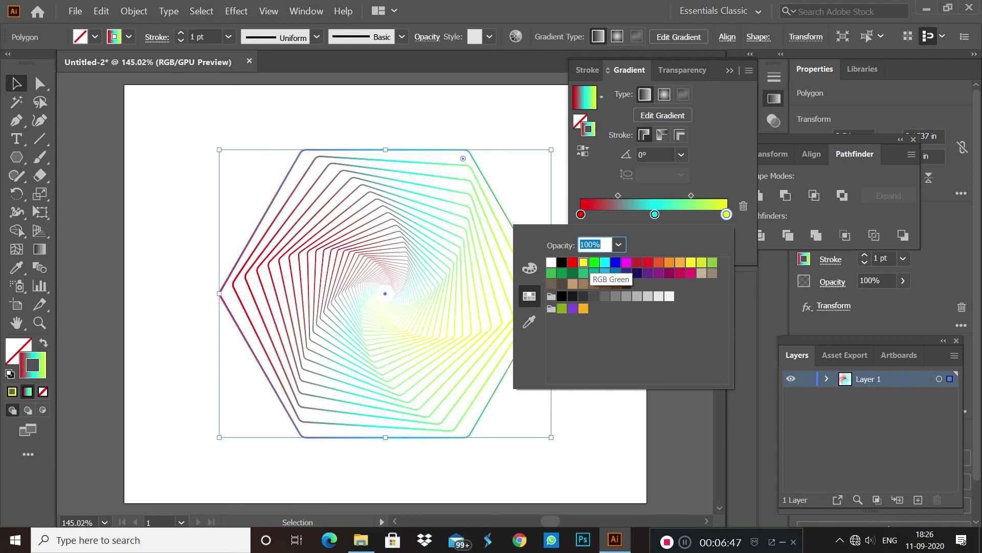
{"action": "left_click", "coordinate": [615, 262]}
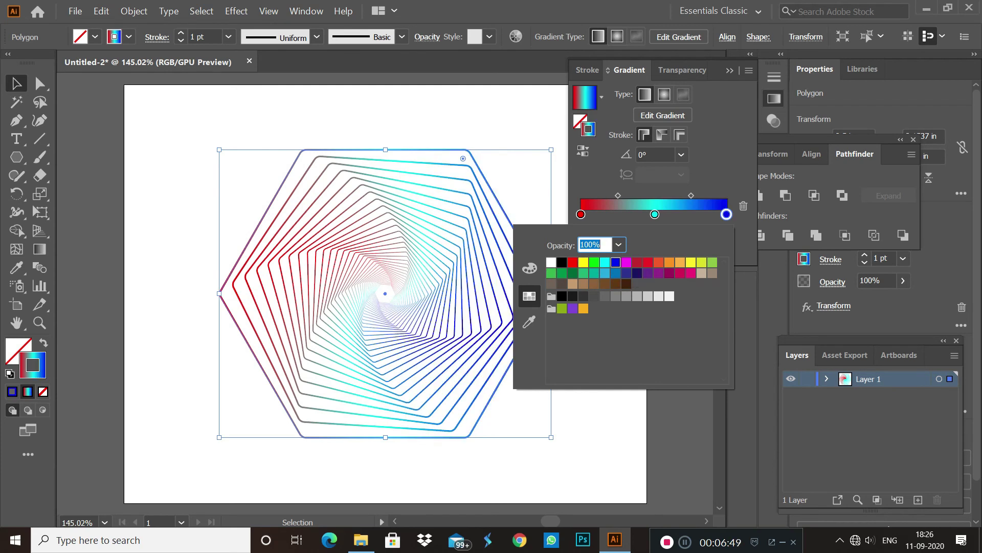
- Make the gradient's middle stop magenta and put the Gradient panel away
{"action": "left_click", "coordinate": [655, 214]}
{"action": "double_click", "coordinate": [655, 214]}
{"action": "left_click", "coordinate": [583, 262]}
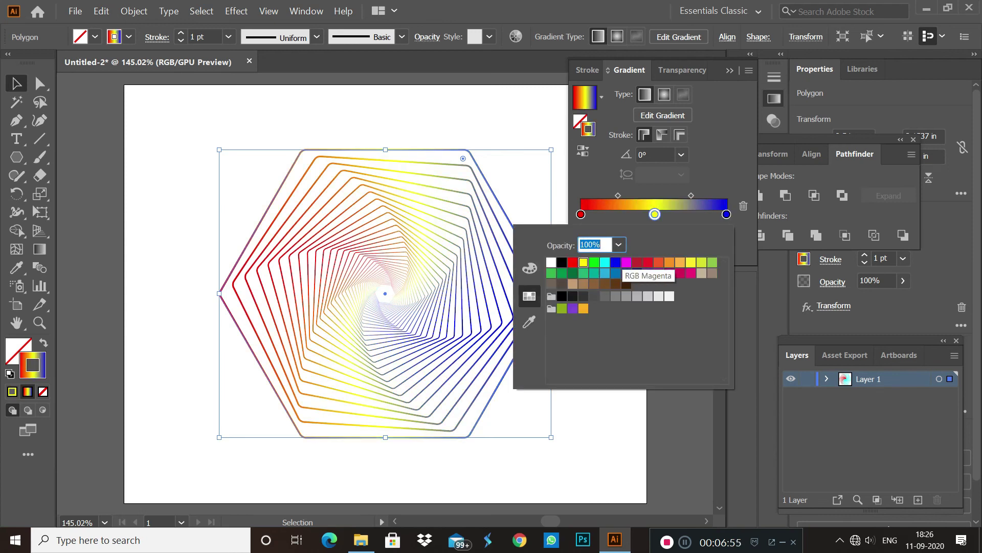
{"action": "left_click", "coordinate": [626, 262]}
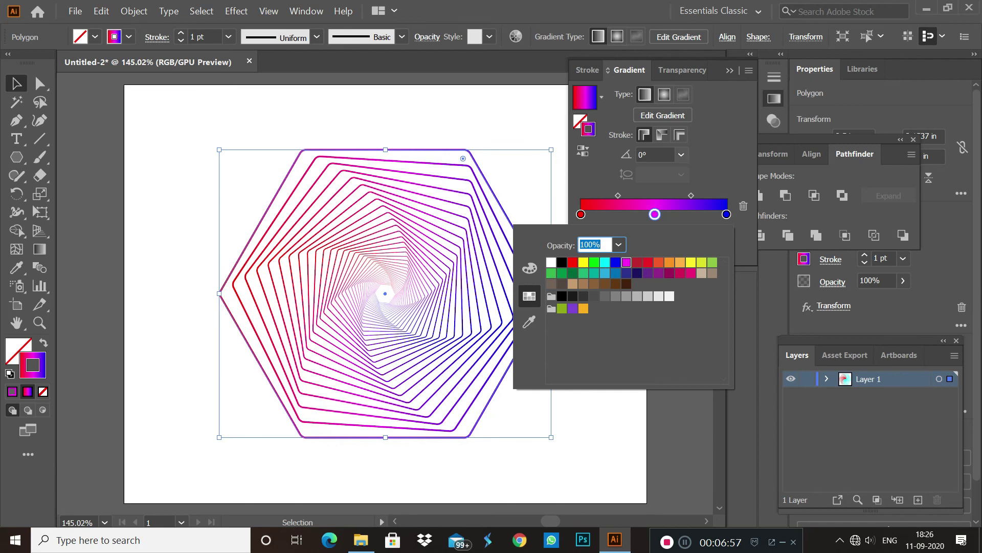
{"action": "key", "text": "Escape"}
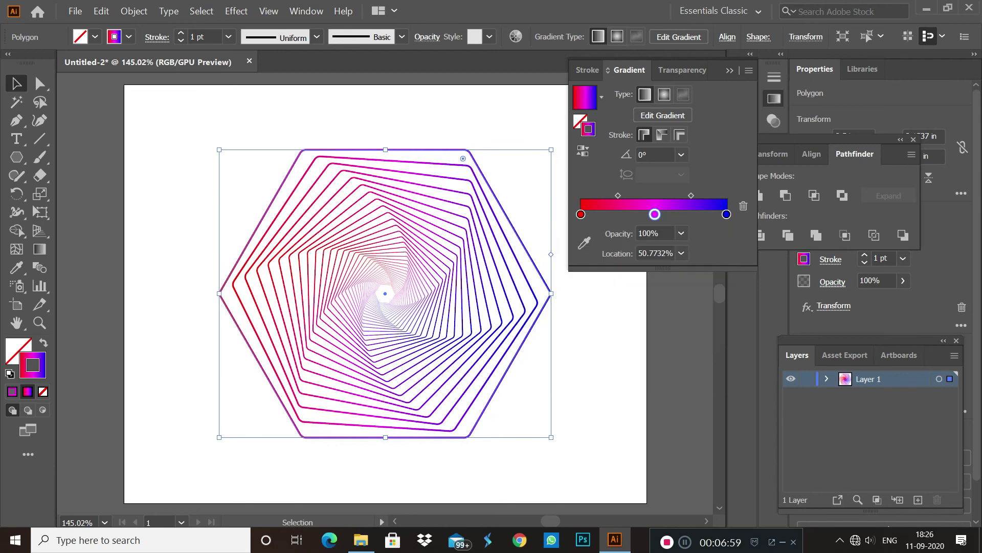
{"action": "left_click", "coordinate": [729, 70]}
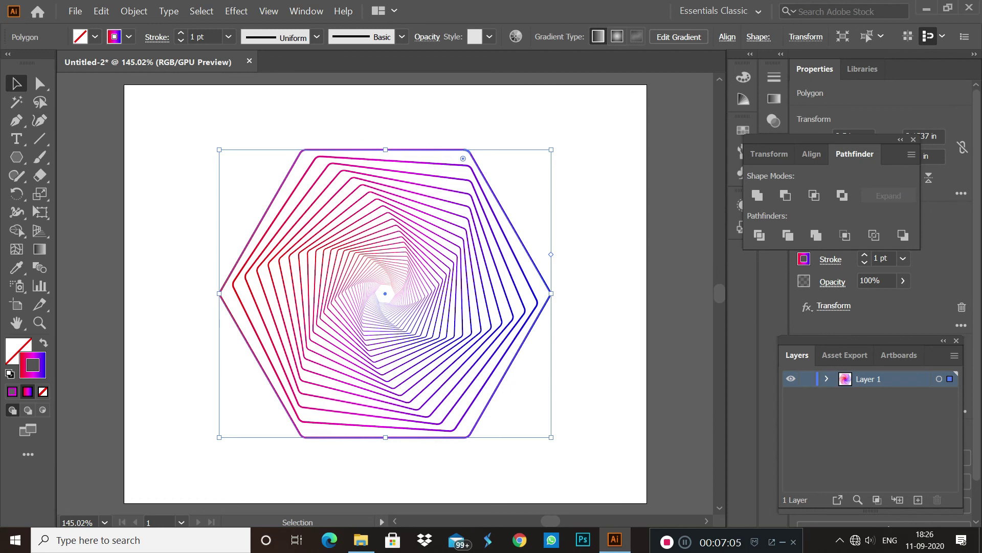
- Scale the hexagon spiral from its centre to about 3.47 by 3.89 in, strokes becoming 1.2593 pt
{"action": "left_click_drag", "start_coordinate": [551, 149], "coordinate": [602, 119]}
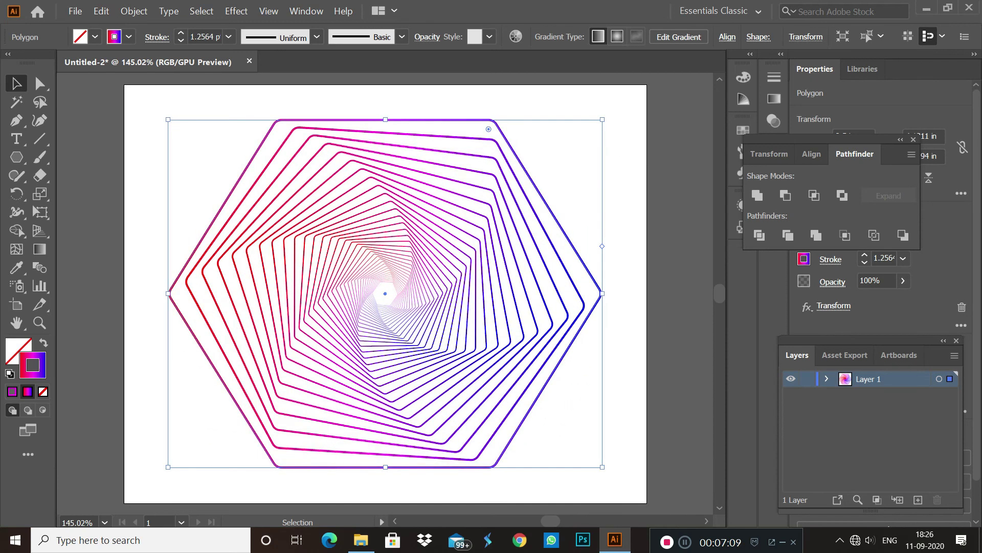
{"action": "key", "text": "ctrl+z"}
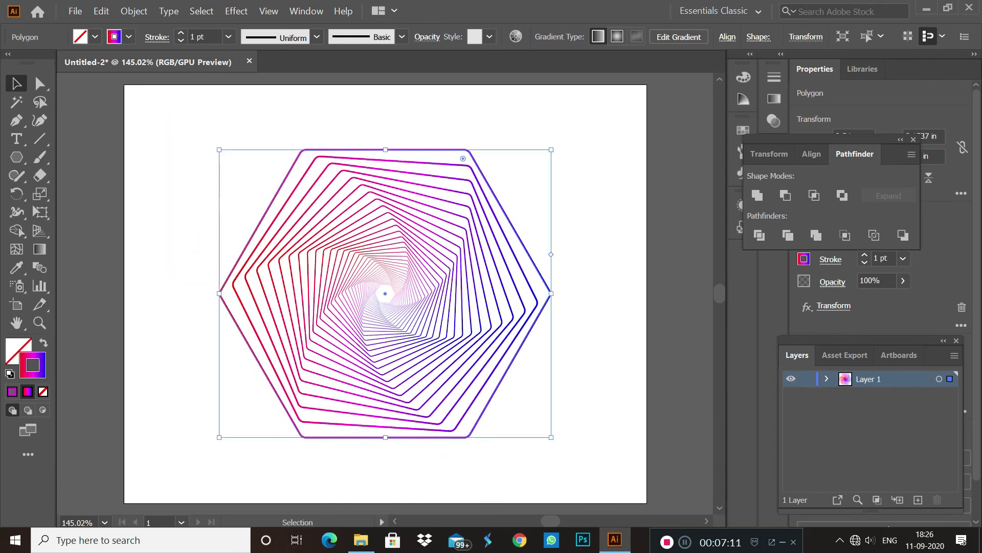
{"action": "left_click_drag", "start_coordinate": [551, 149], "coordinate": [598, 115]}
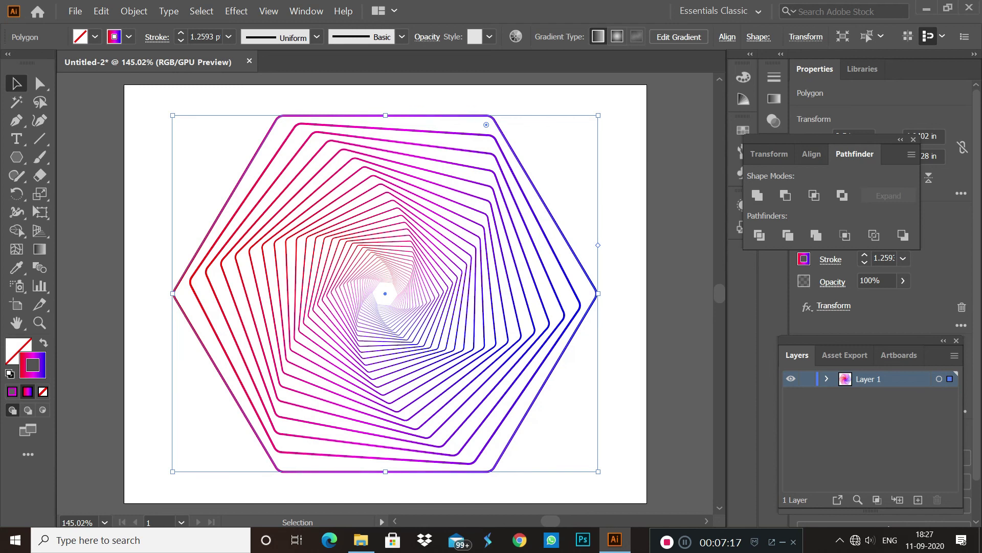